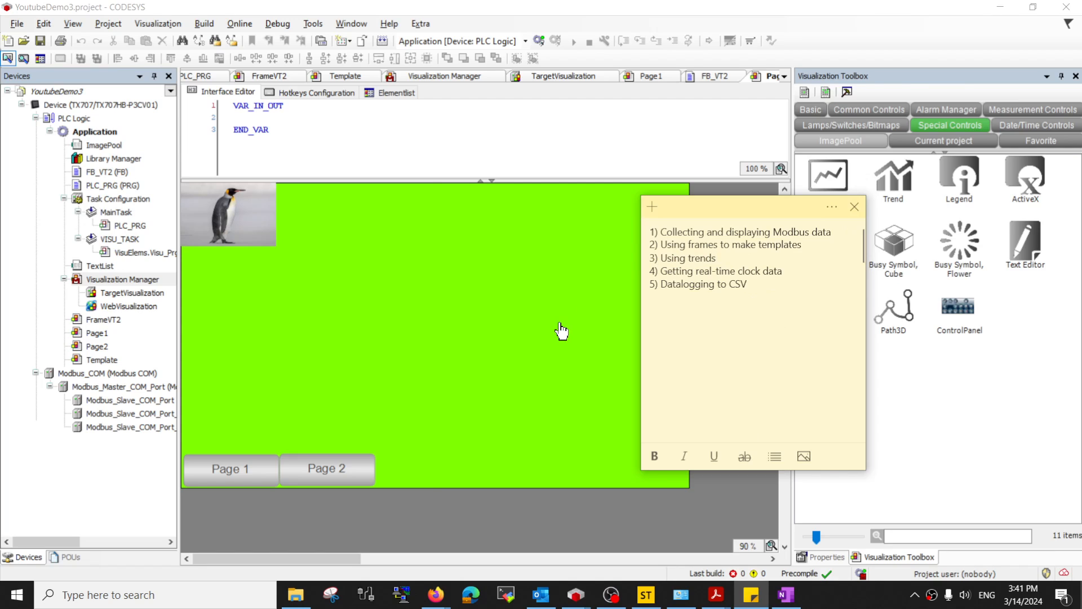
- Bring the page visualization forward and show the Special Controls in the Visualization Toolbox
{"action": "left_click", "coordinate": [562, 331]}
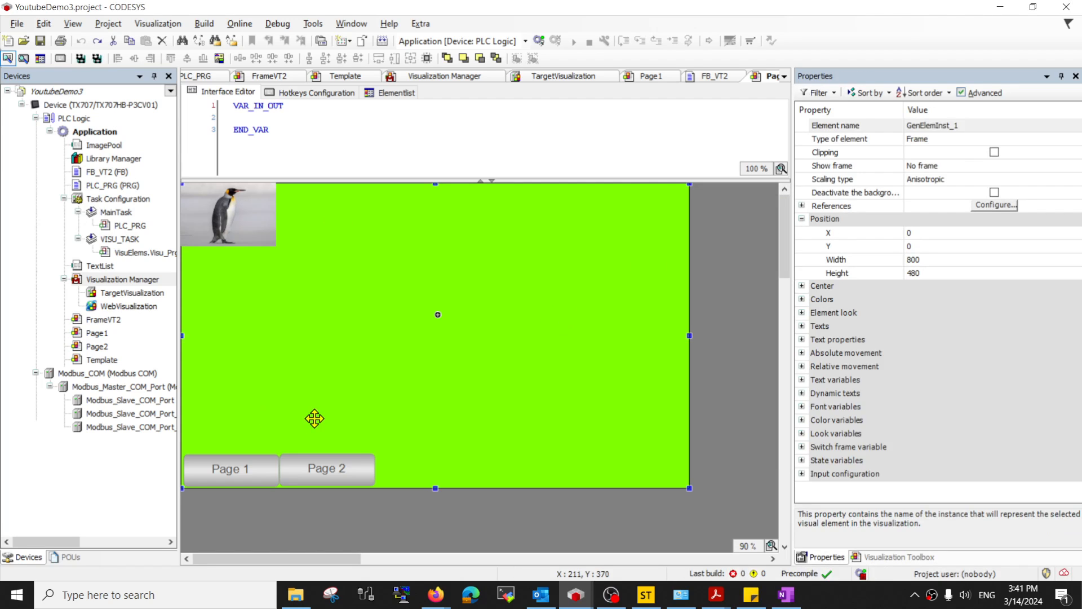
{"action": "left_click", "coordinate": [881, 558]}
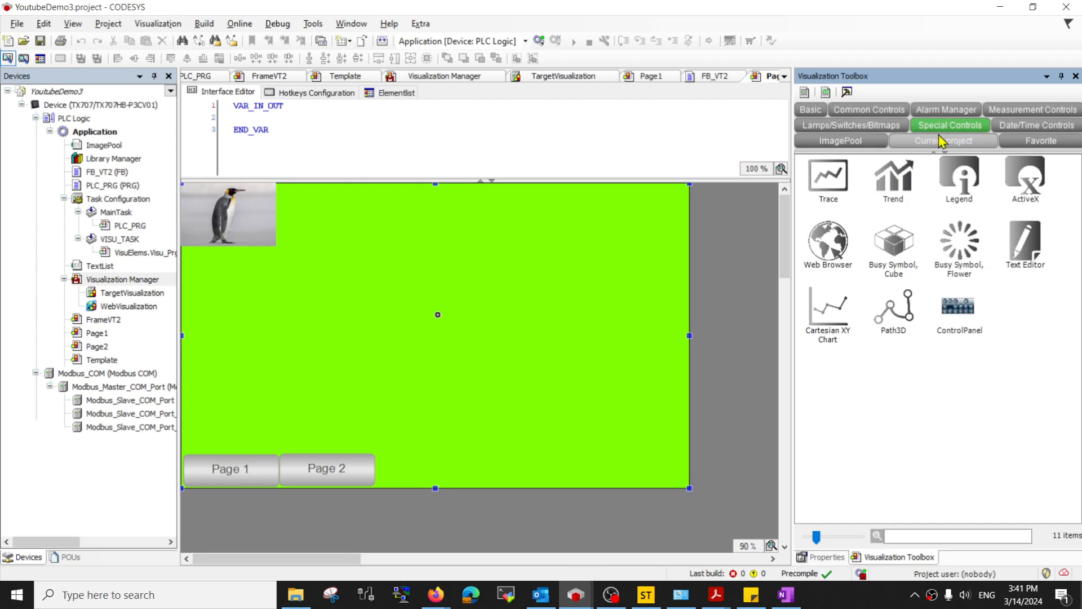
- Place a Trend chart on the page and set its recording task to TrendRecordingTask
{"action": "left_click_drag", "start_coordinate": [896, 195], "coordinate": [391, 280]}
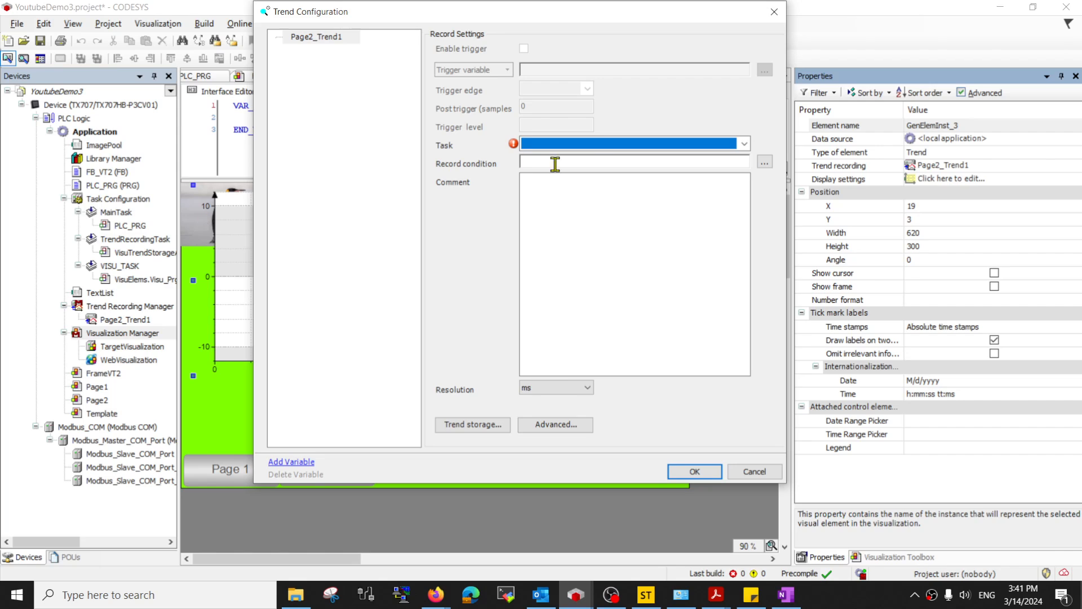
{"action": "left_click", "coordinate": [725, 148]}
{"action": "left_click", "coordinate": [623, 168]}
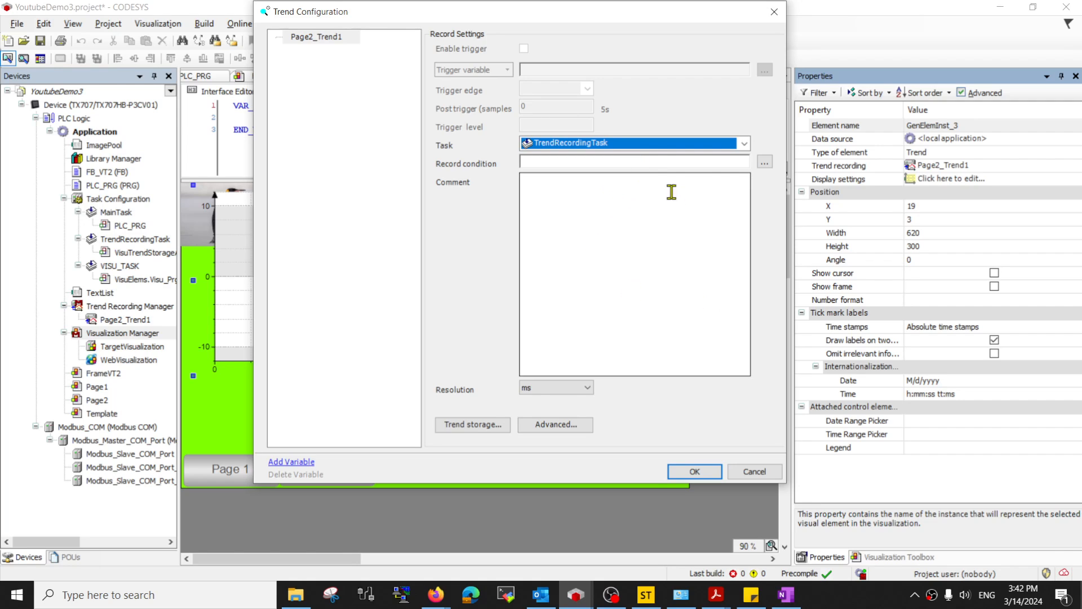
{"action": "left_click", "coordinate": [658, 162]}
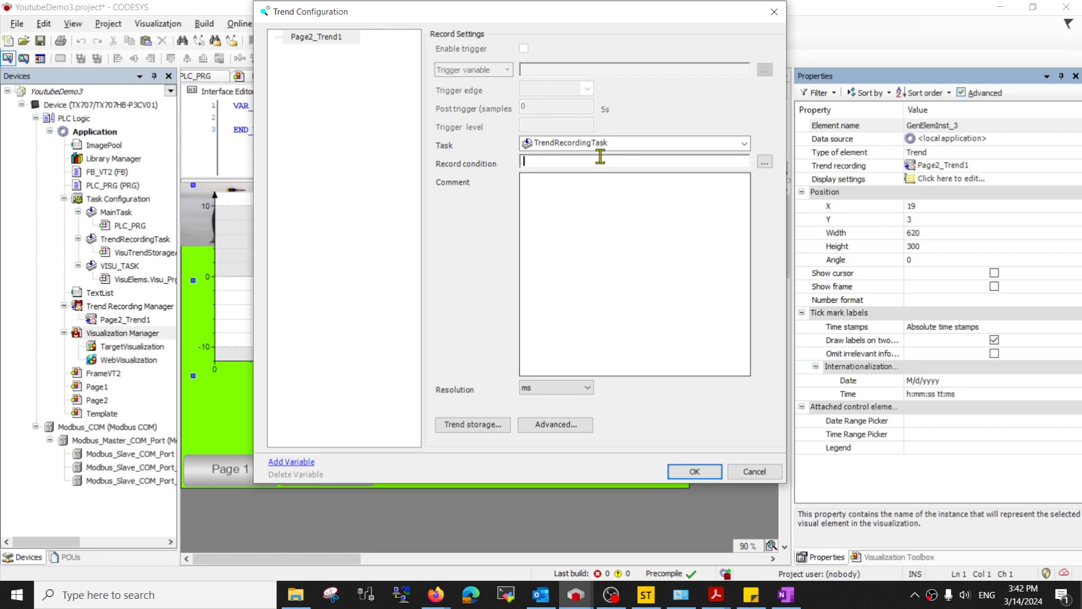
{"action": "left_click", "coordinate": [654, 230]}
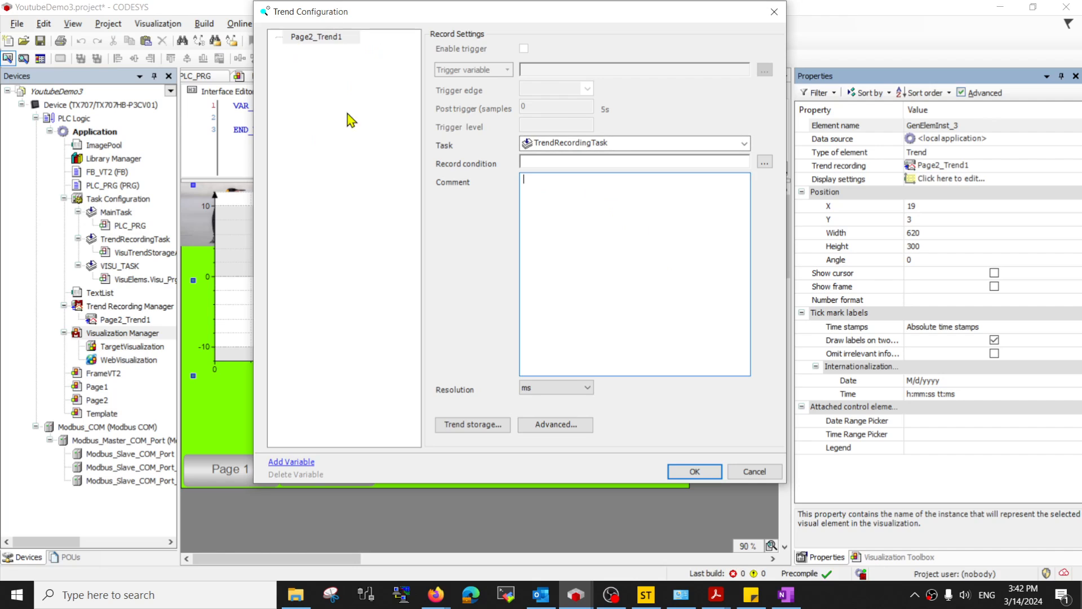
{"action": "left_click_drag", "start_coordinate": [365, 20], "coordinate": [337, 75]}
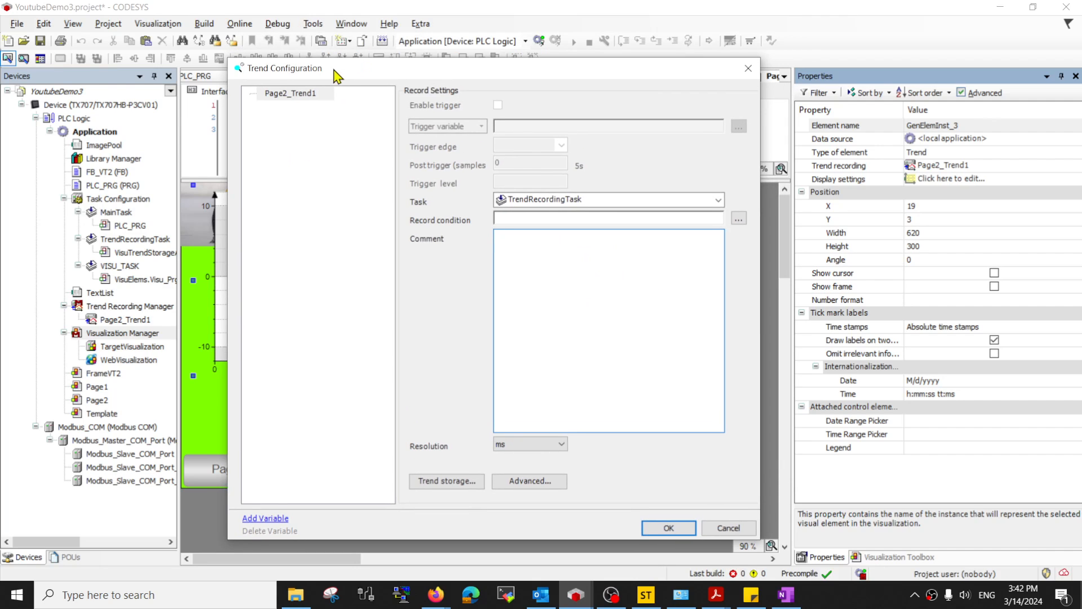
- Add a trend variable and pick vibrationSensor's rZaxisRMSVelocity_mm in the Input Assistant
{"action": "left_click", "coordinate": [303, 94]}
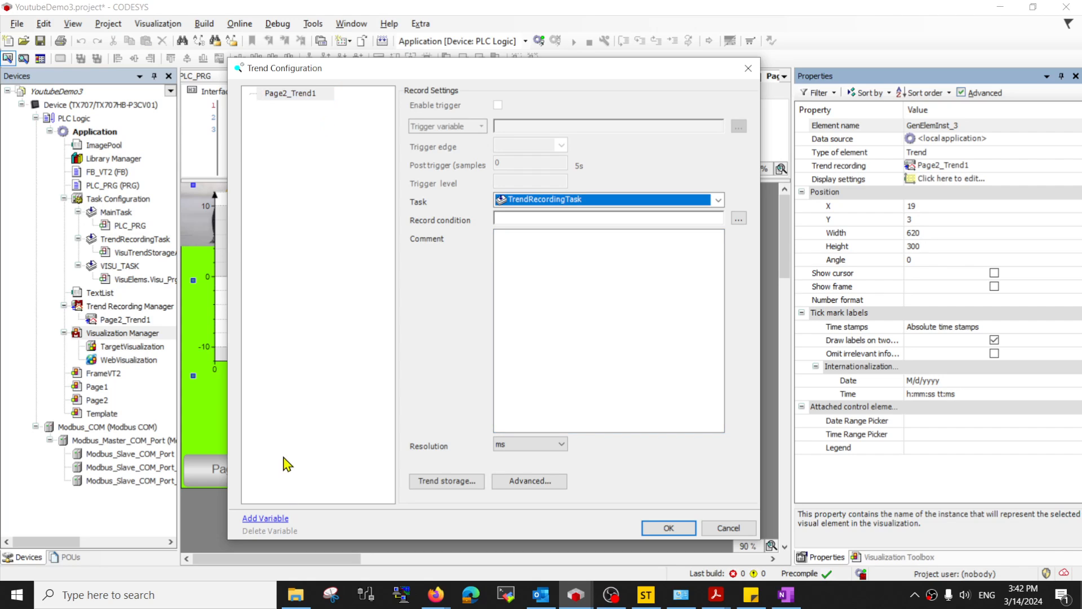
{"action": "left_click", "coordinate": [311, 95]}
{"action": "left_click", "coordinate": [266, 518]}
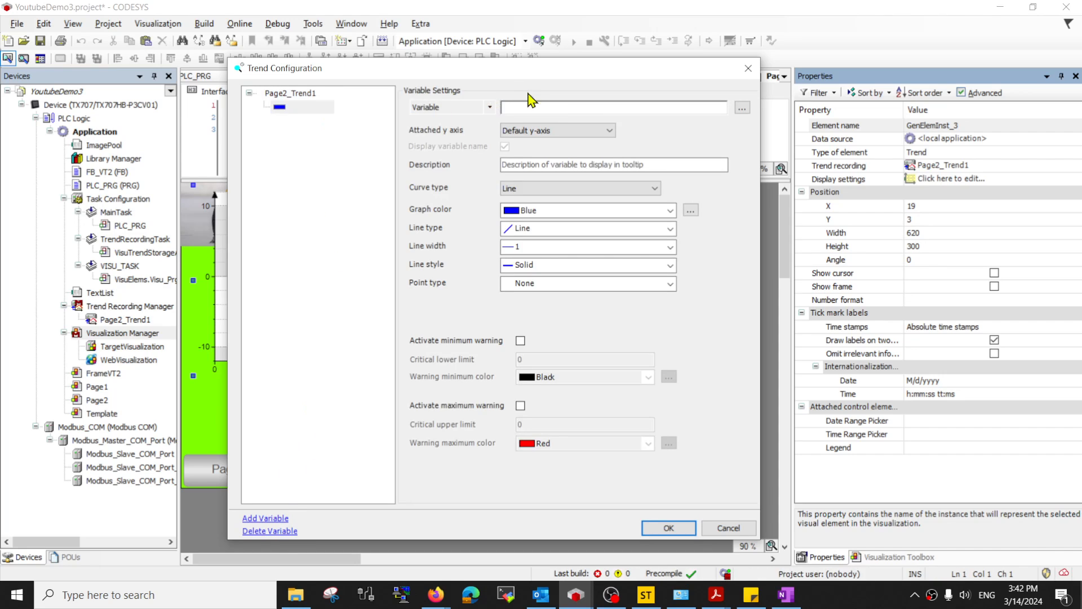
{"action": "left_click", "coordinate": [742, 108]}
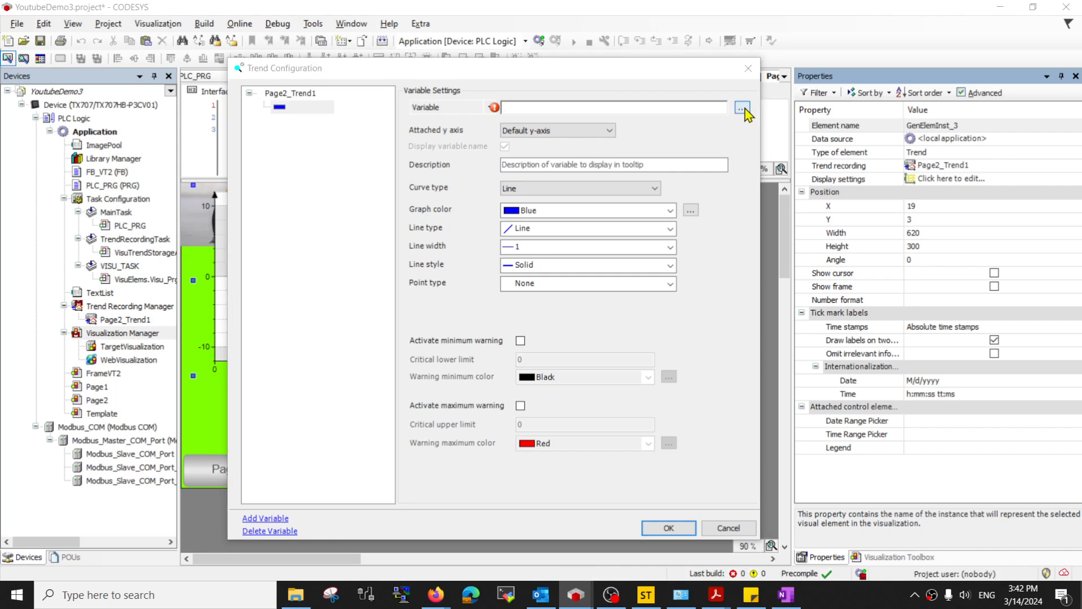
{"action": "scroll", "coordinate": [578, 263], "scroll_direction": "up", "scroll_amount": 3}
{"action": "scroll", "coordinate": [576, 261], "scroll_direction": "down", "scroll_amount": 2}
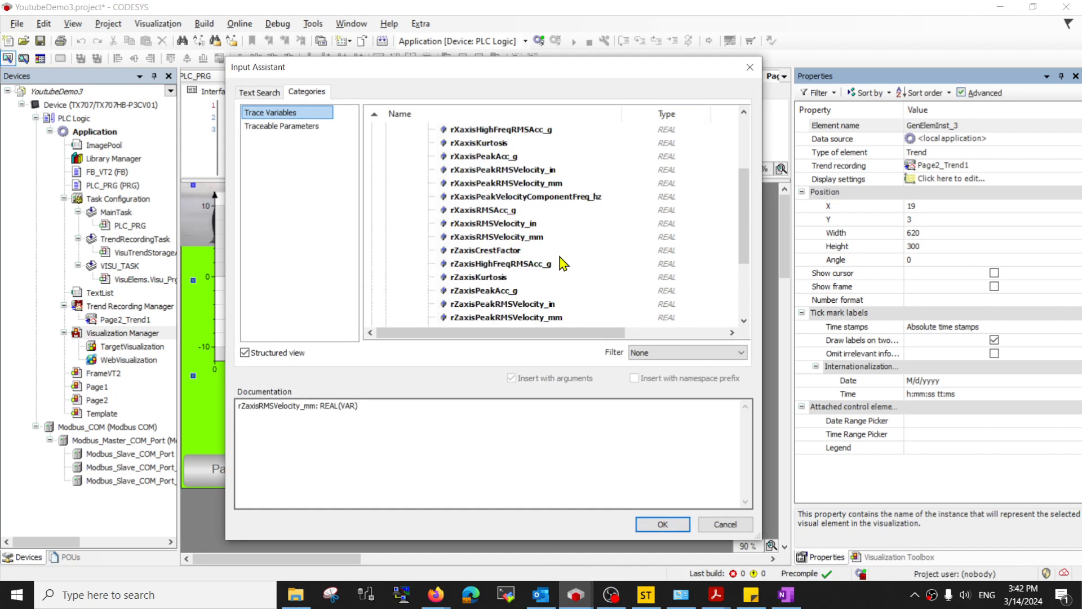
{"action": "scroll", "coordinate": [402, 164], "scroll_direction": "up", "scroll_amount": 2}
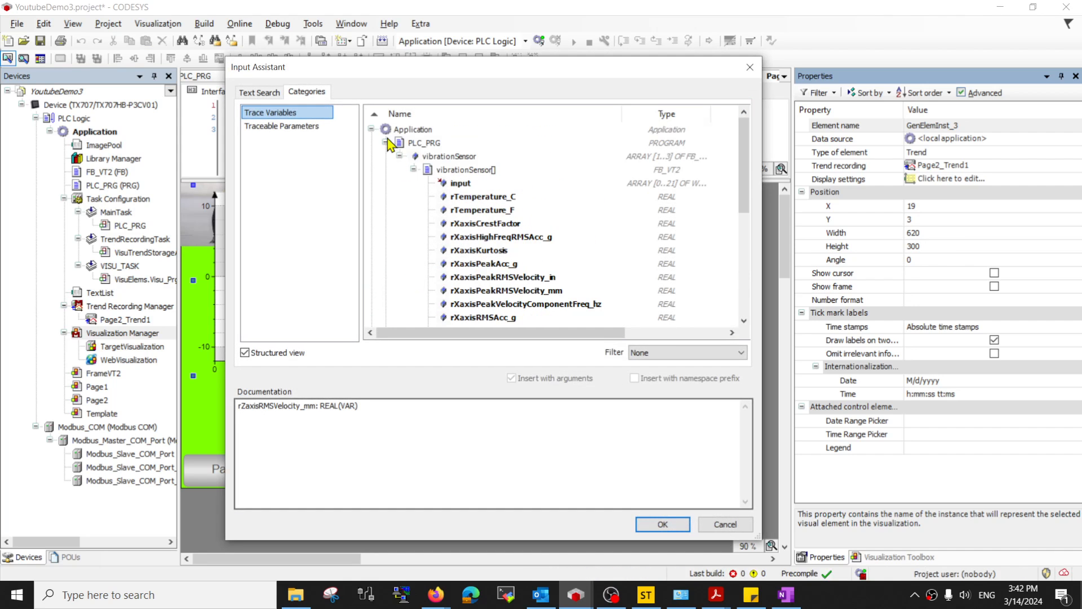
{"action": "left_click", "coordinate": [448, 174]}
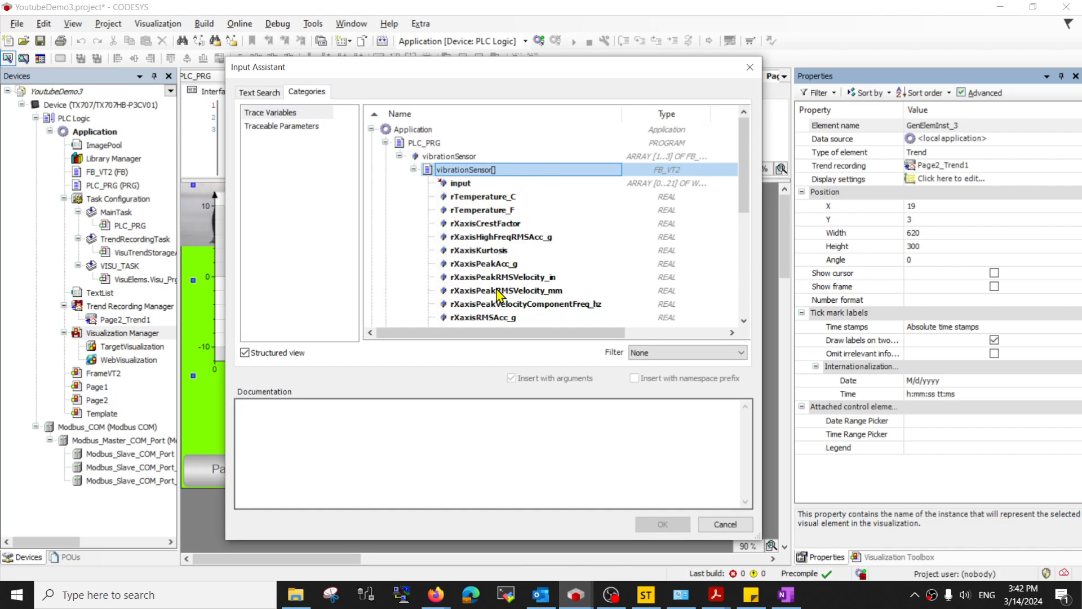
{"action": "scroll", "coordinate": [498, 295], "scroll_direction": "down", "scroll_amount": 3}
{"action": "scroll", "coordinate": [458, 196], "scroll_direction": "up", "scroll_amount": 3}
{"action": "scroll", "coordinate": [500, 270], "scroll_direction": "down", "scroll_amount": 5}
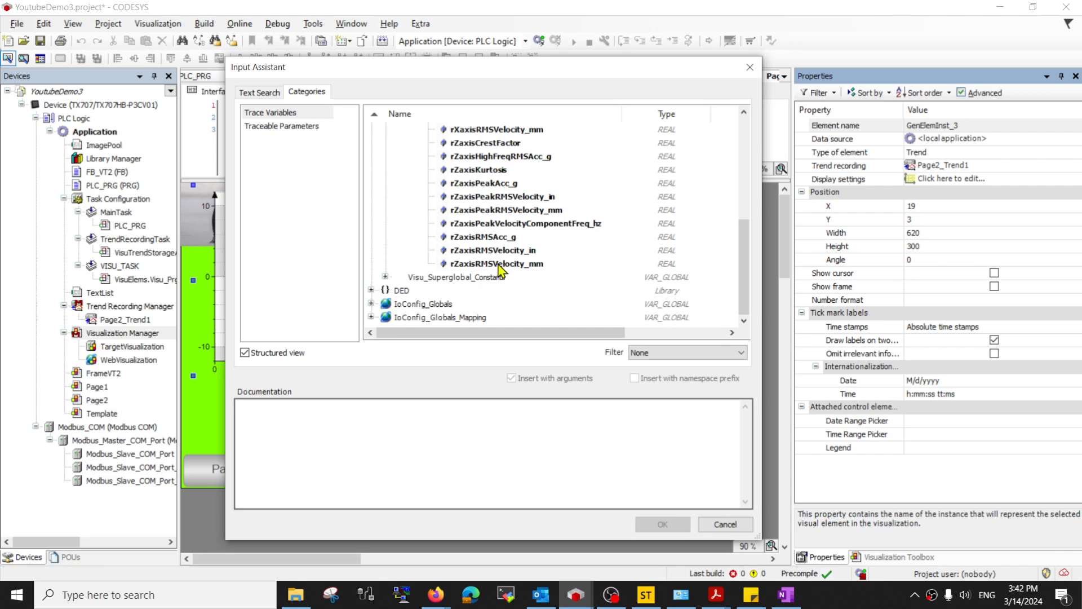
{"action": "left_click", "coordinate": [497, 264]}
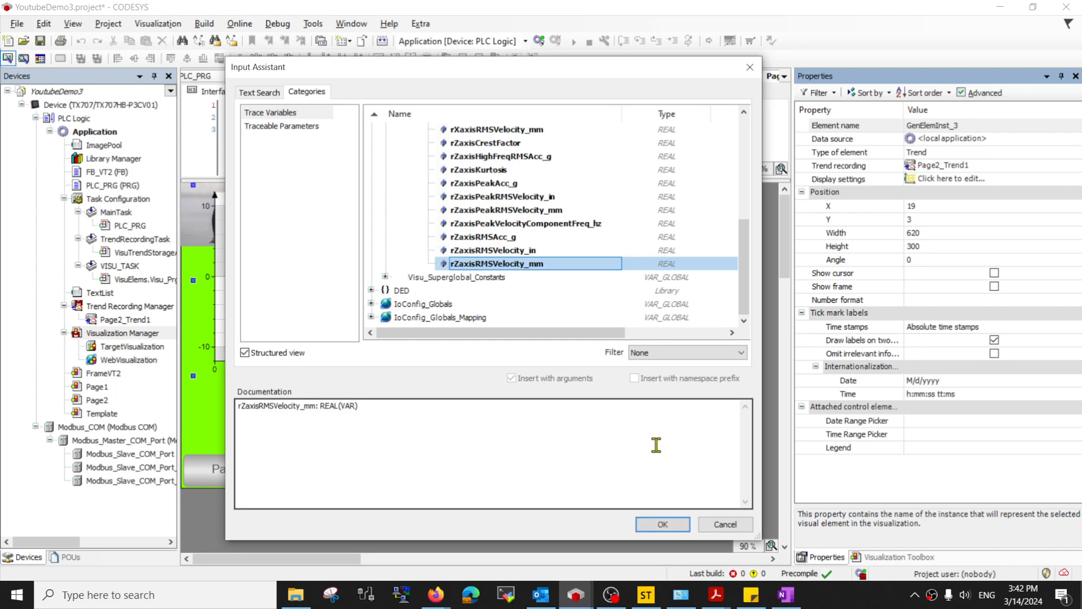
{"action": "left_click", "coordinate": [662, 525]}
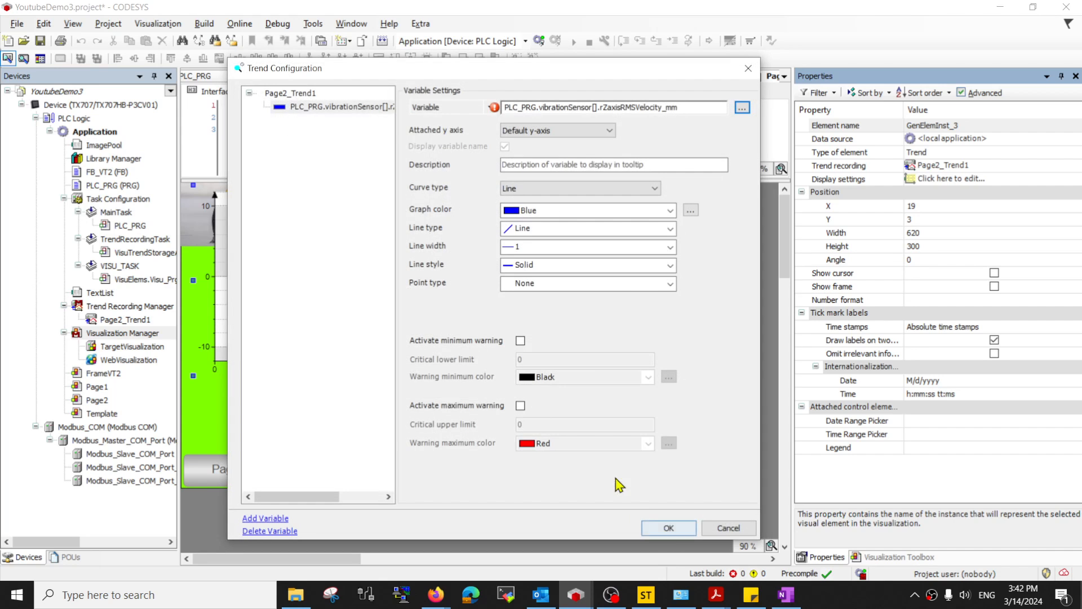
- Fill in array index 1 so the variable reads PLC_PRG.vibrationSensor[1].rZaxisRMSVelocity_mm
{"action": "left_click", "coordinate": [595, 107]}
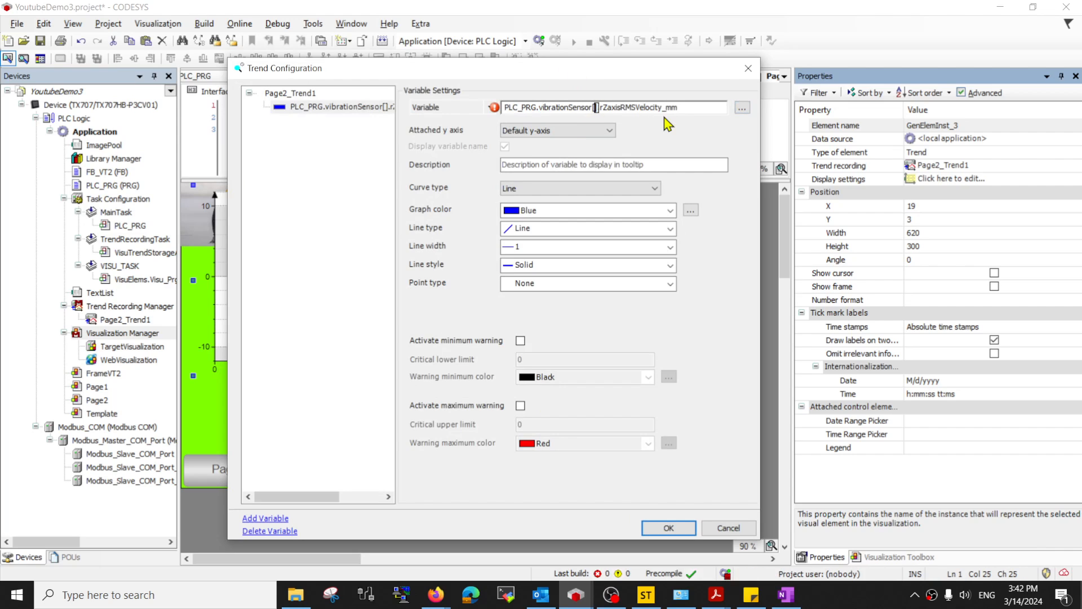
{"action": "type", "text": "1"}
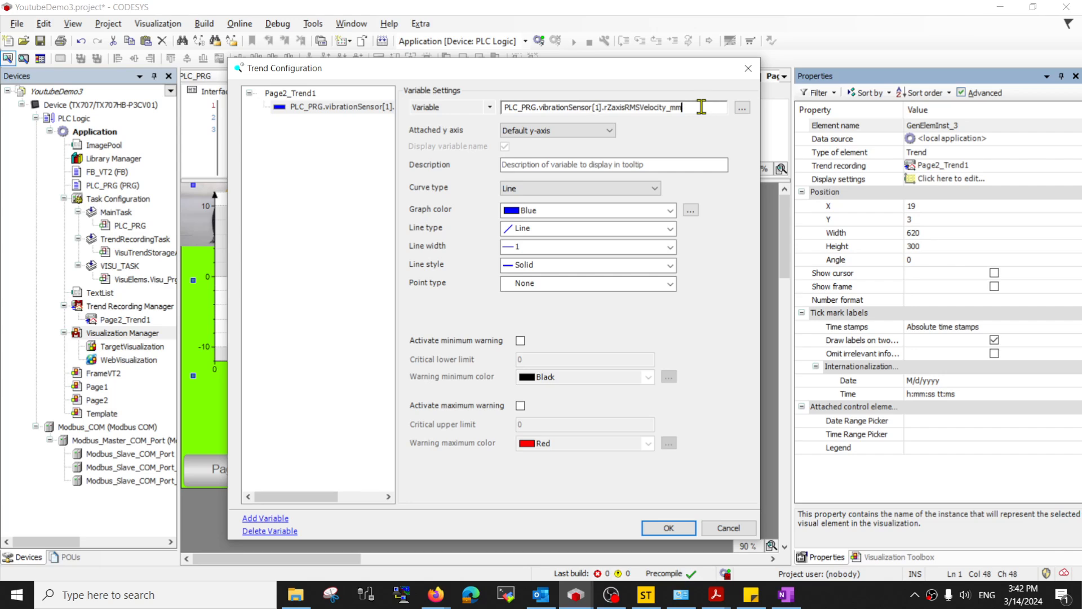
{"action": "left_click_drag", "start_coordinate": [701, 107], "coordinate": [503, 108]}
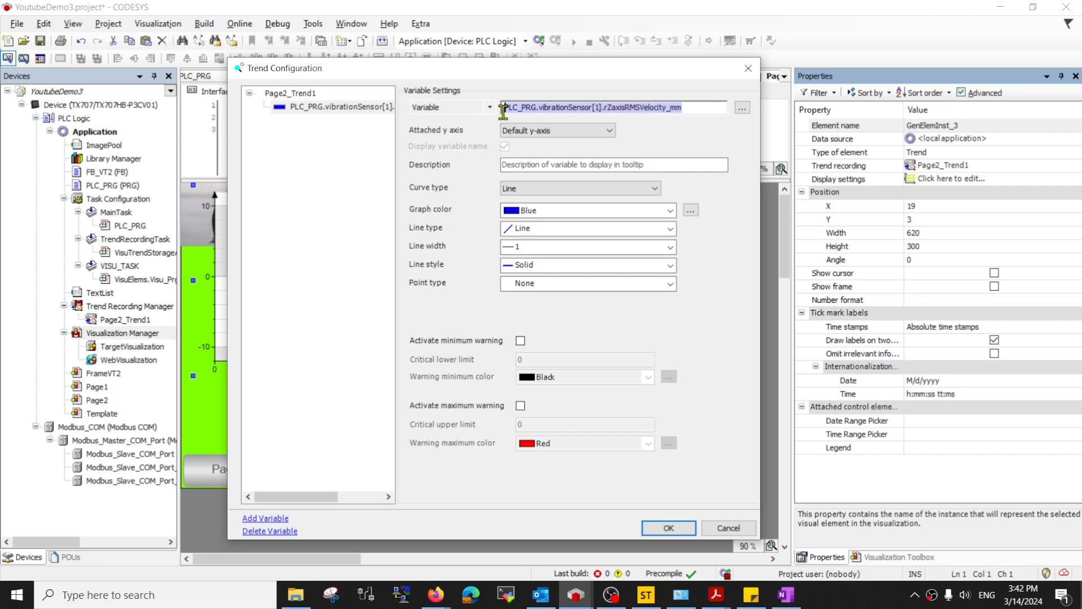
{"action": "left_click", "coordinate": [351, 116]}
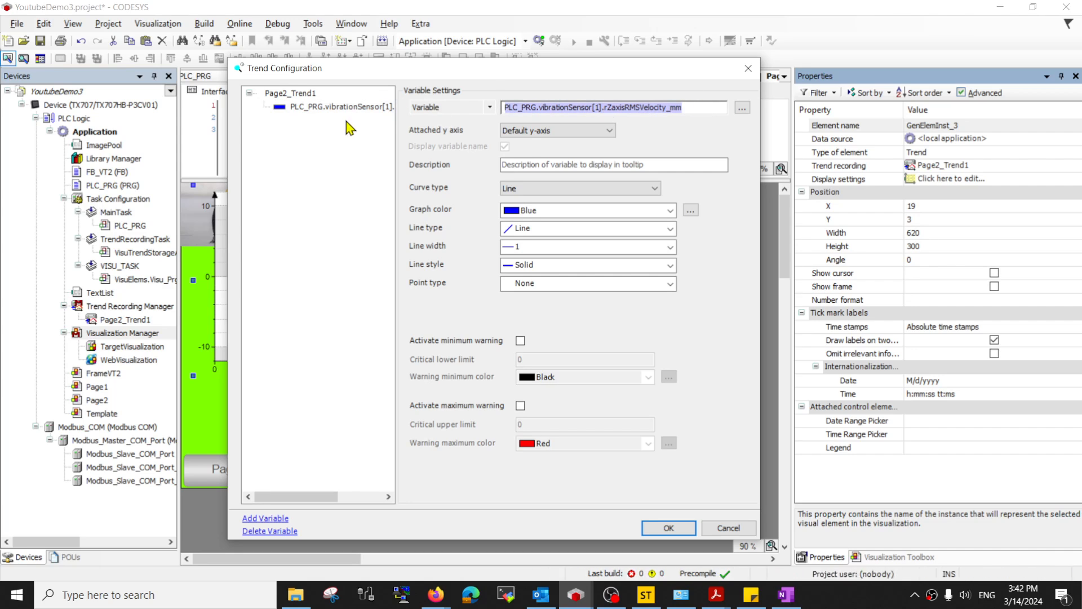
{"action": "left_click", "coordinate": [305, 95]}
- Add a second trend variable, PLC_PRG.vibrationSensor[1].rXaxisRMSVelocity_mm
{"action": "left_click", "coordinate": [264, 518]}
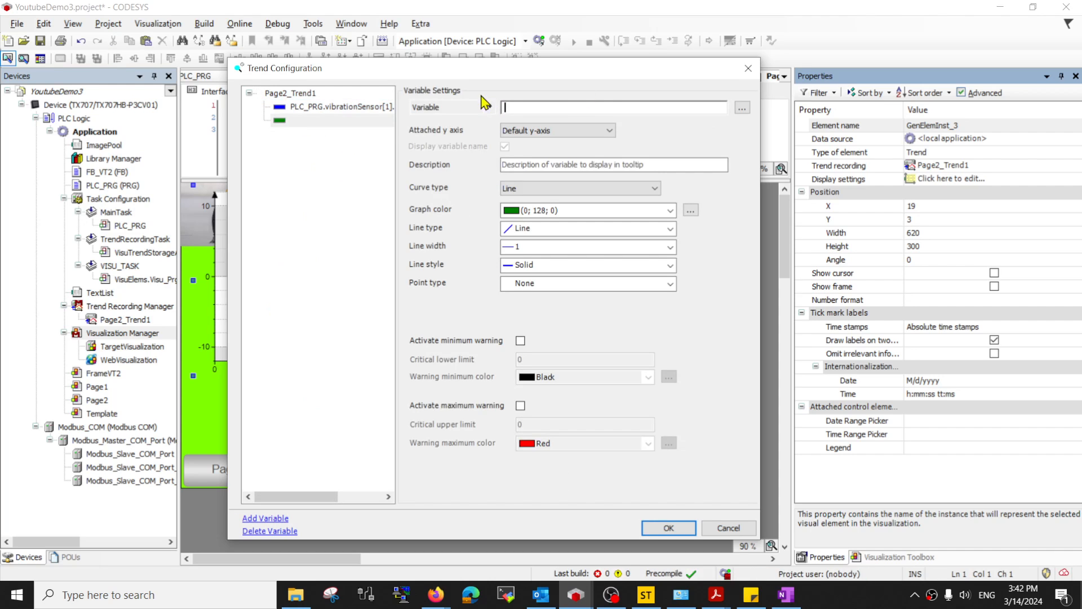
{"action": "left_click", "coordinate": [742, 107]}
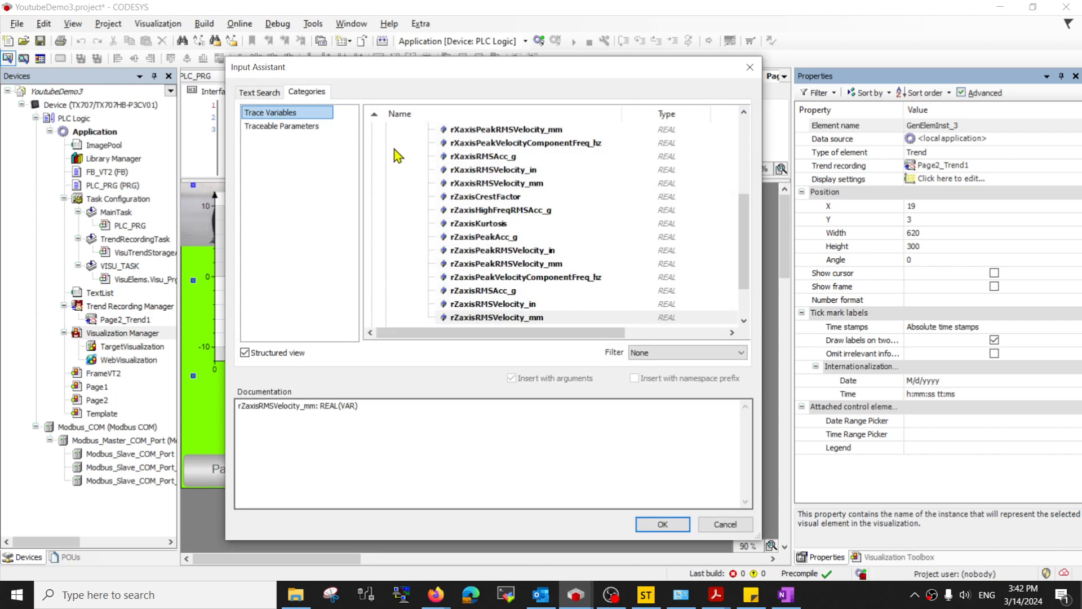
{"action": "scroll", "coordinate": [479, 169], "scroll_direction": "up", "scroll_amount": 3}
{"action": "scroll", "coordinate": [524, 225], "scroll_direction": "down", "scroll_amount": 2}
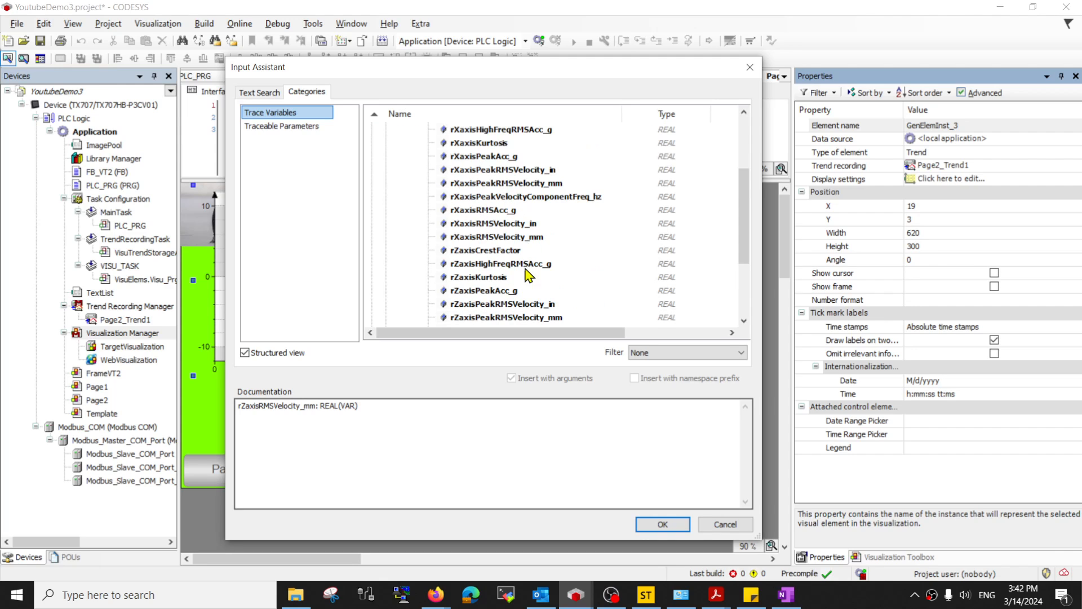
{"action": "left_click", "coordinate": [494, 171]}
{"action": "left_click", "coordinate": [509, 196]}
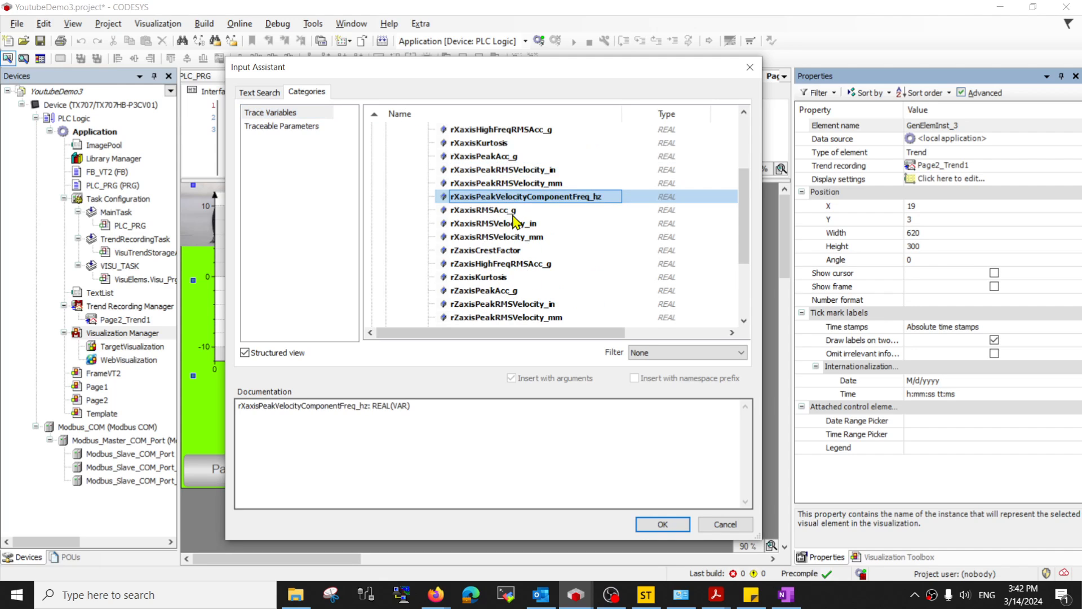
{"action": "left_click", "coordinate": [511, 212]}
{"action": "left_click", "coordinate": [521, 227]}
{"action": "left_click", "coordinate": [555, 237]}
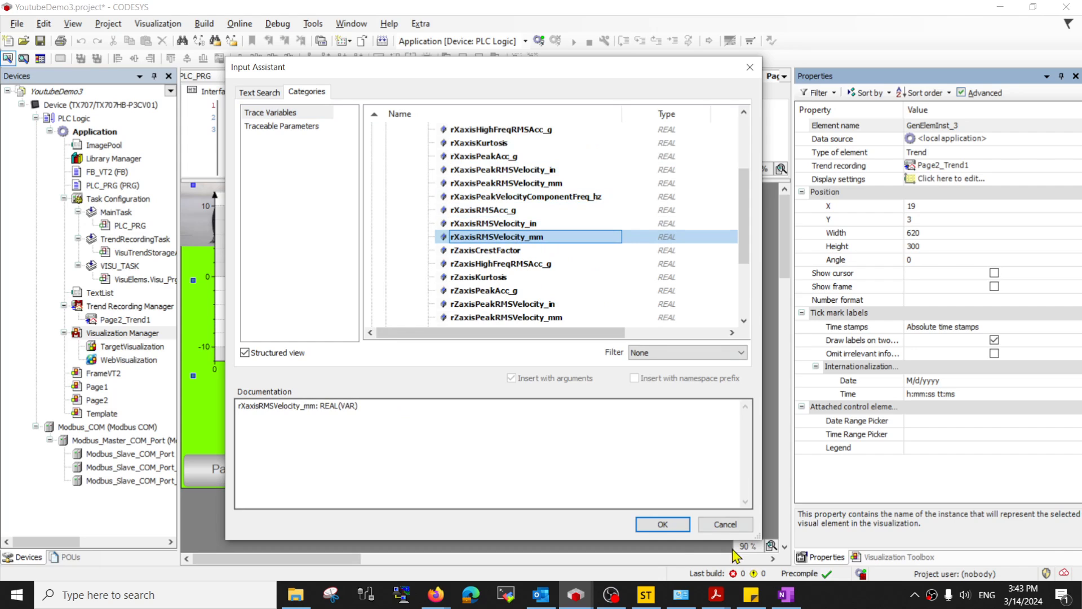
{"action": "left_click", "coordinate": [668, 527]}
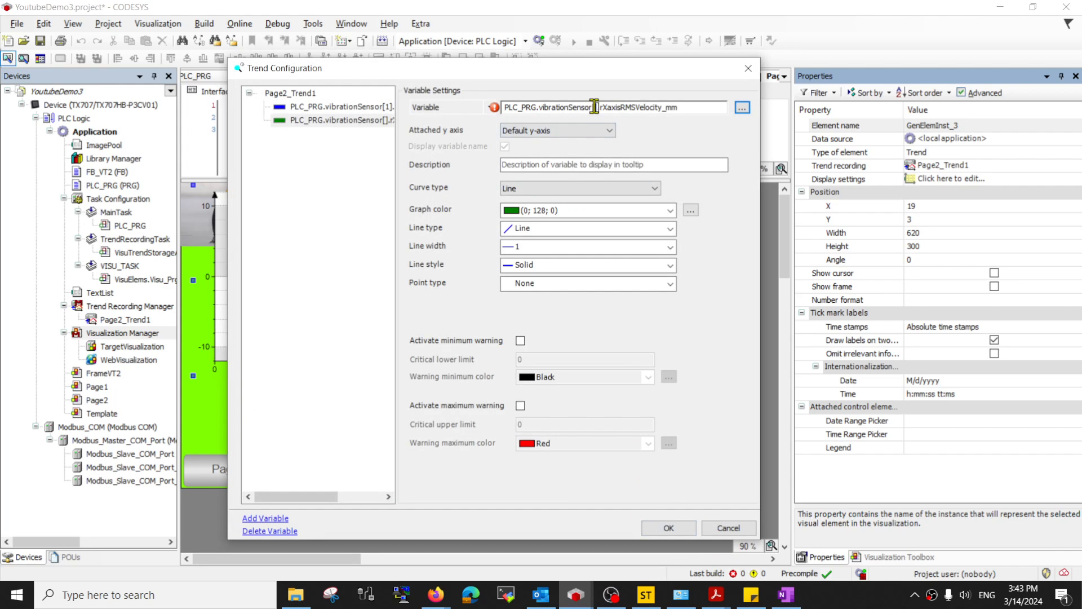
{"action": "type", "text": "1"}
{"action": "left_click", "coordinate": [683, 107]}
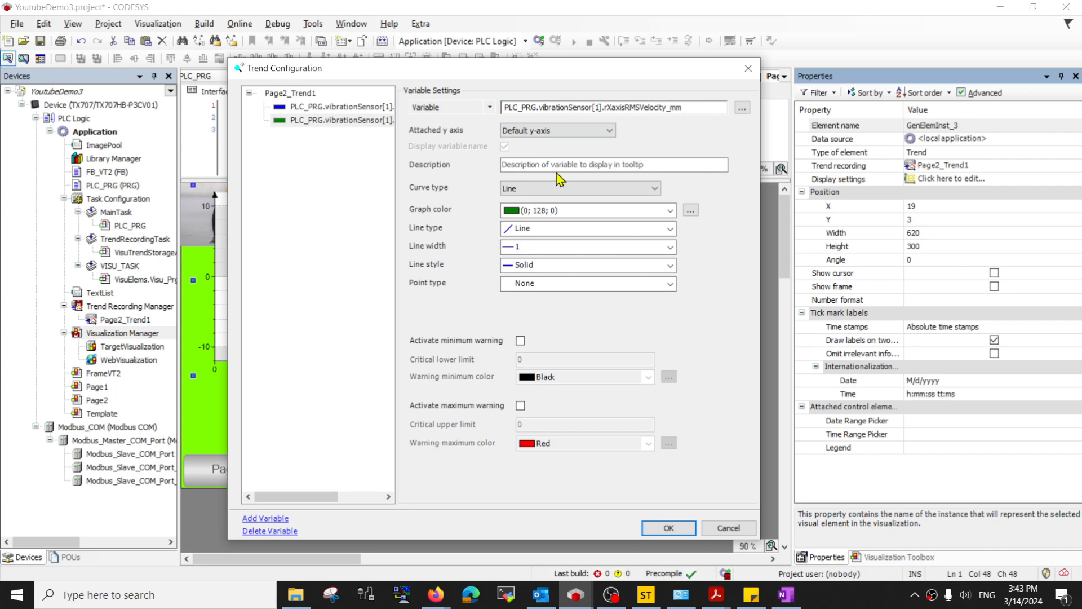
- Keep the green colour and Line type, and choose line width 4 for this curve
{"action": "left_click", "coordinate": [670, 211]}
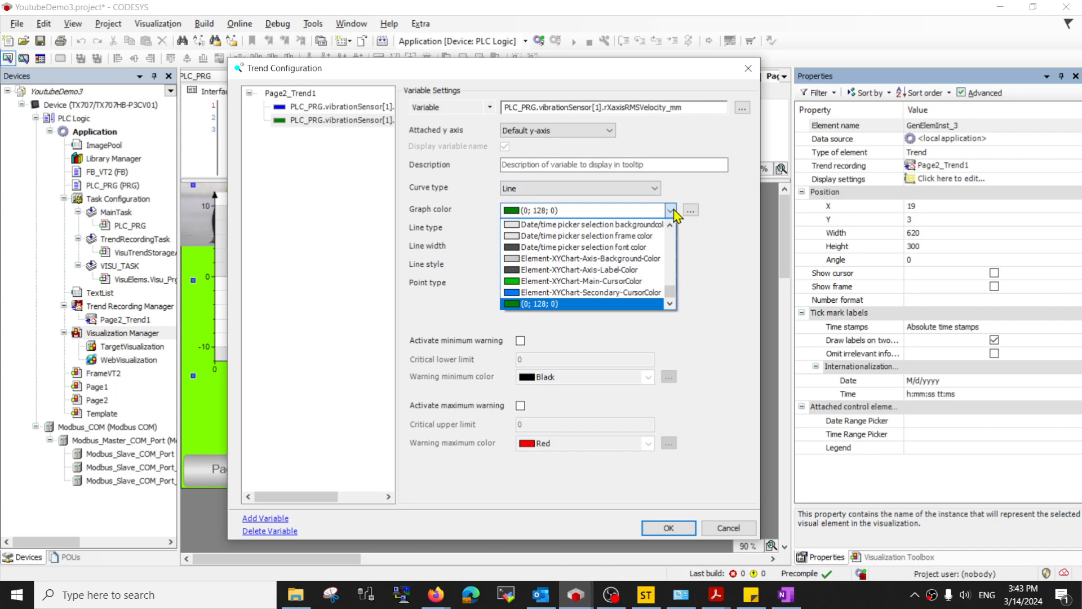
{"action": "left_click", "coordinate": [671, 212]}
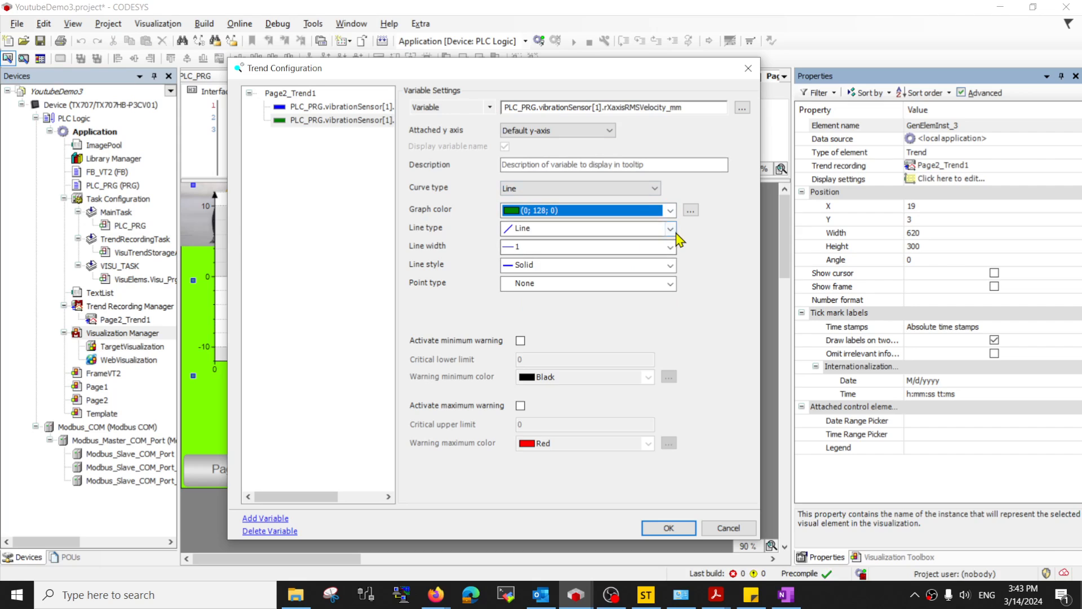
{"action": "left_click", "coordinate": [670, 228]}
{"action": "left_click", "coordinate": [674, 241]}
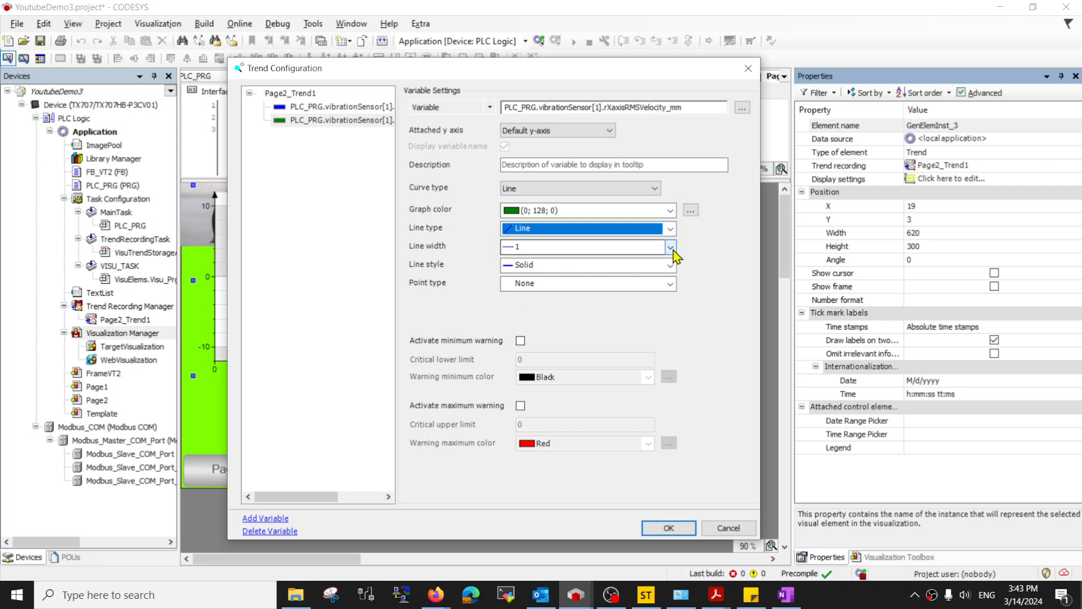
{"action": "left_click", "coordinate": [671, 248]}
{"action": "left_click", "coordinate": [673, 251]}
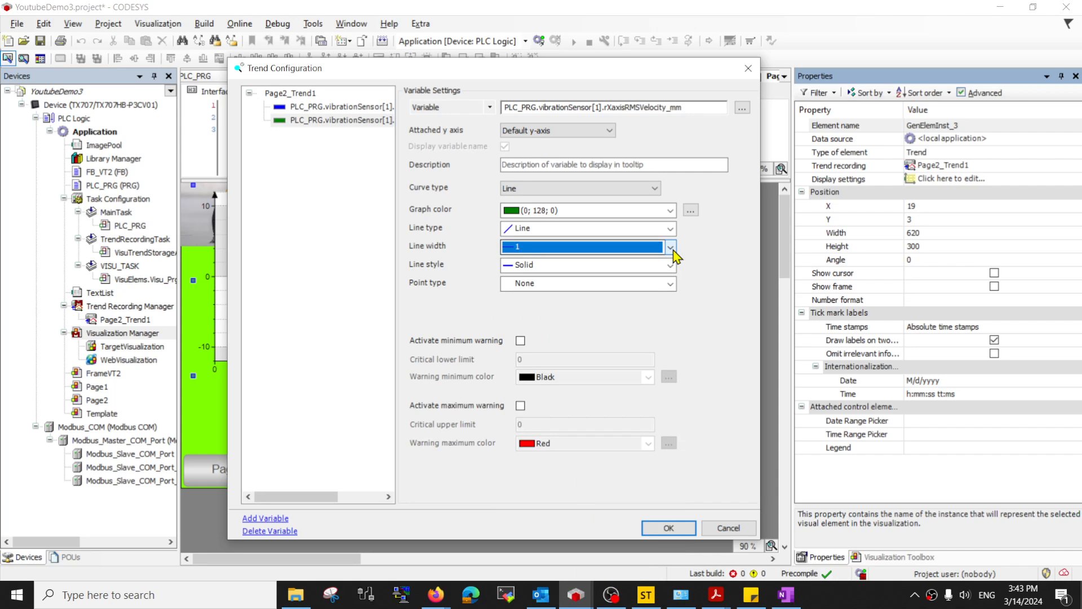
{"action": "left_click", "coordinate": [672, 249]}
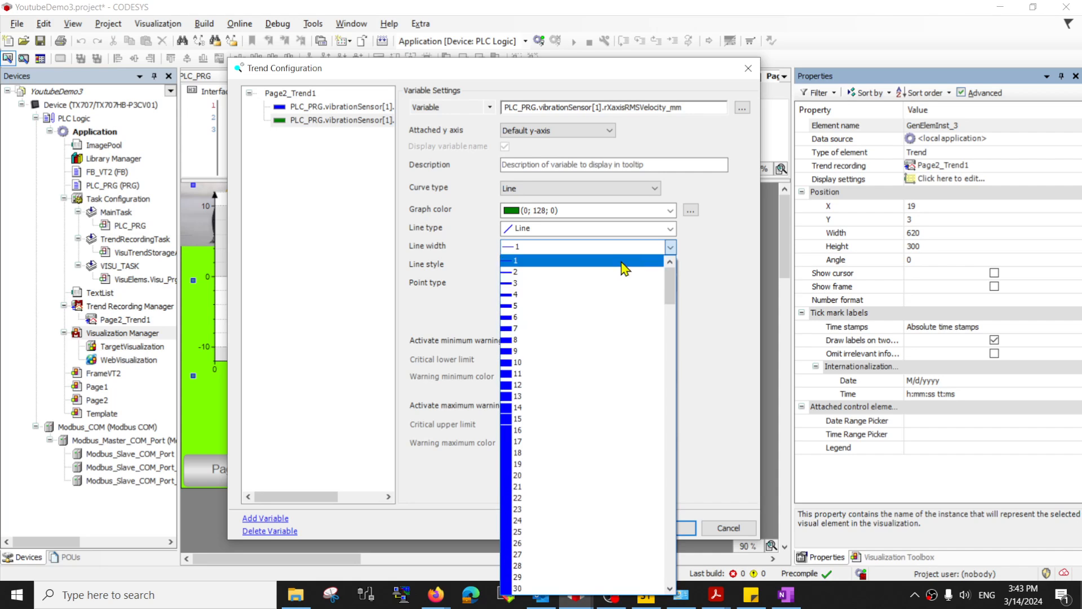
{"action": "left_click", "coordinate": [565, 294]}
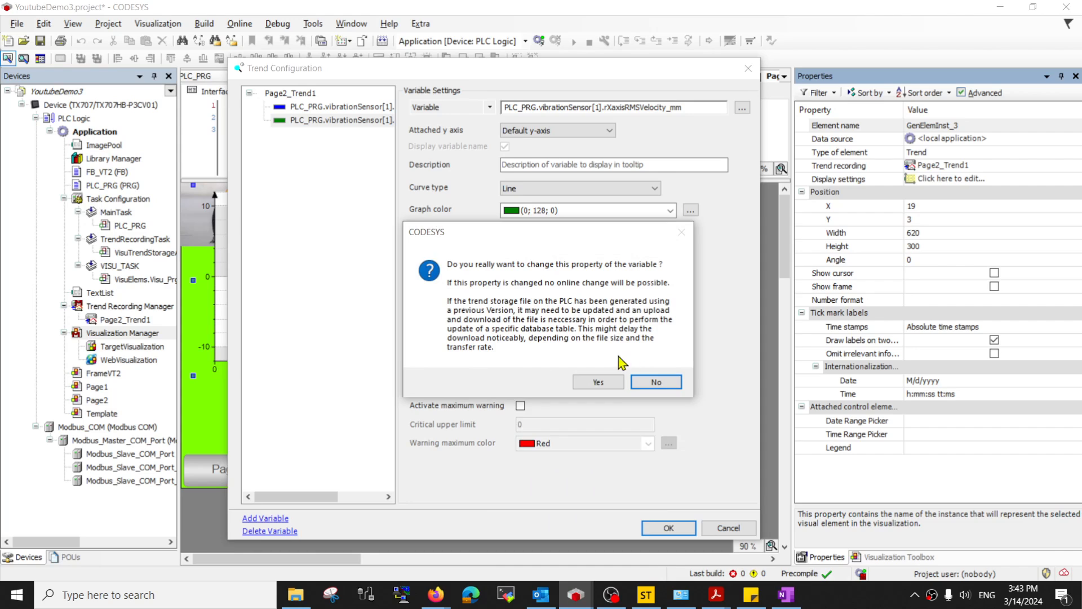
- Confirm the line-width change and activate both minimum and maximum warnings
{"action": "left_click", "coordinate": [618, 386]}
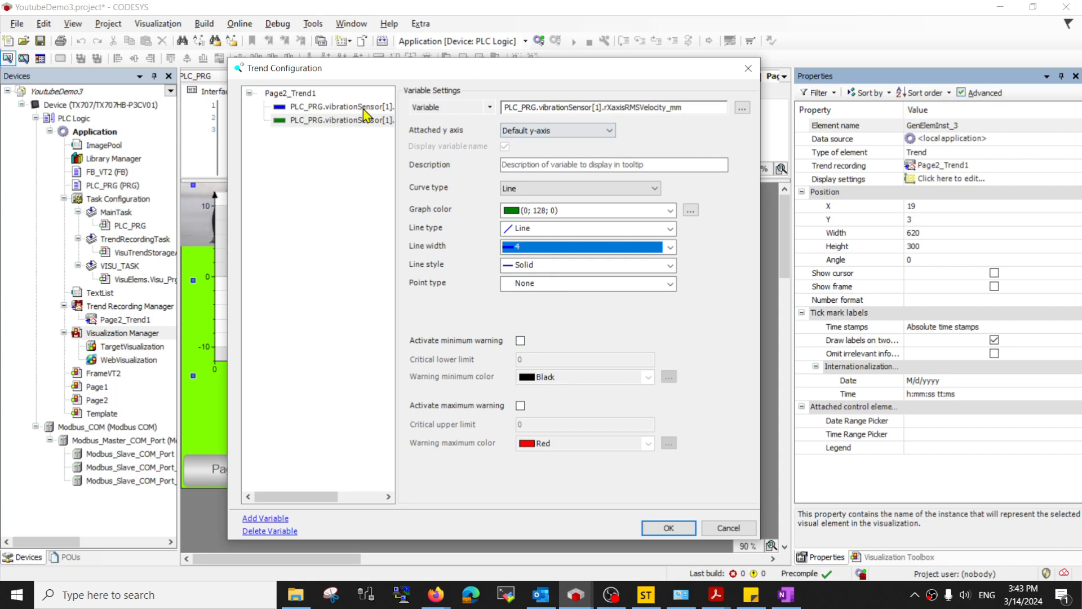
{"action": "left_click", "coordinate": [520, 341]}
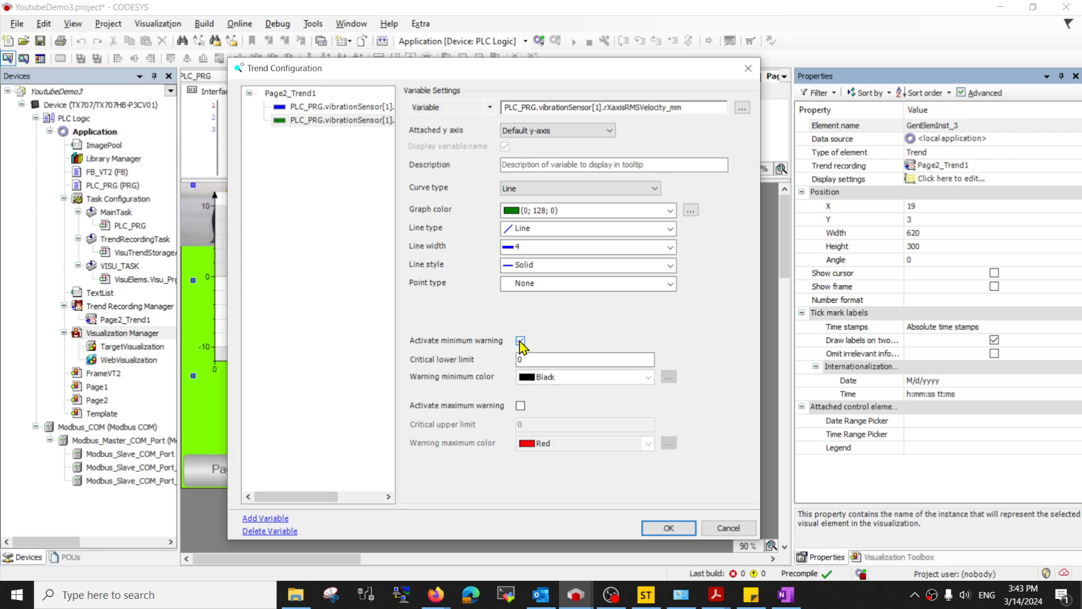
{"action": "left_click", "coordinate": [520, 341]}
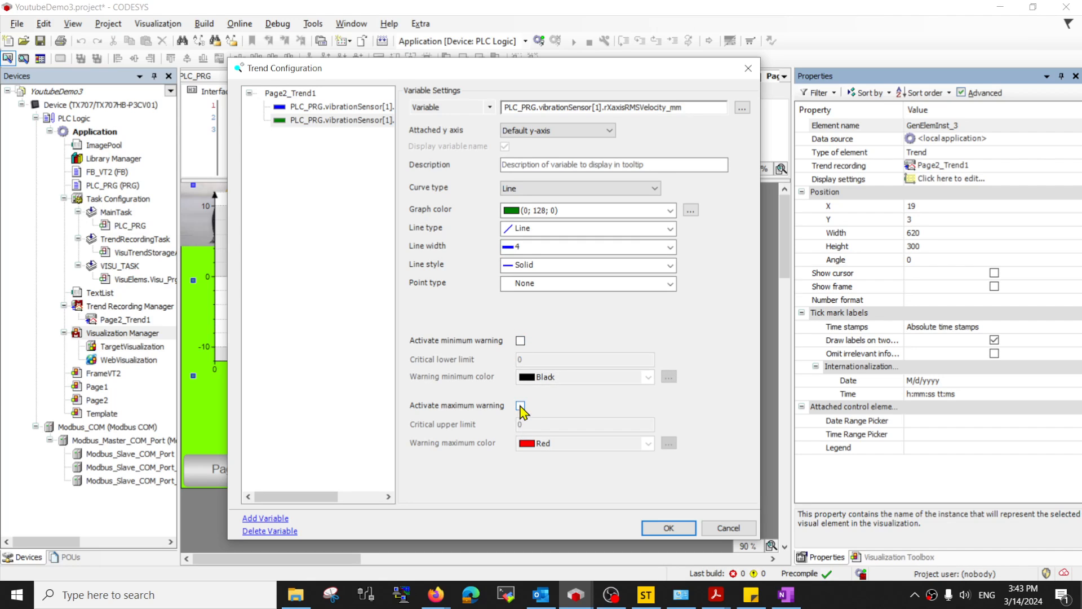
{"action": "left_click", "coordinate": [520, 340]}
{"action": "left_click", "coordinate": [530, 357]}
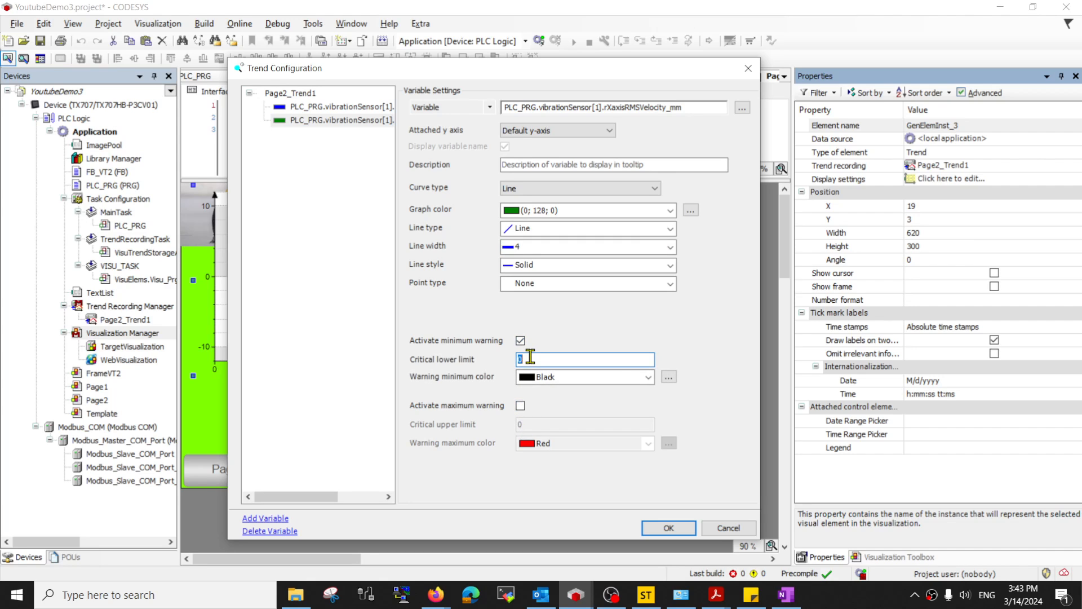
{"action": "left_click", "coordinate": [520, 341]}
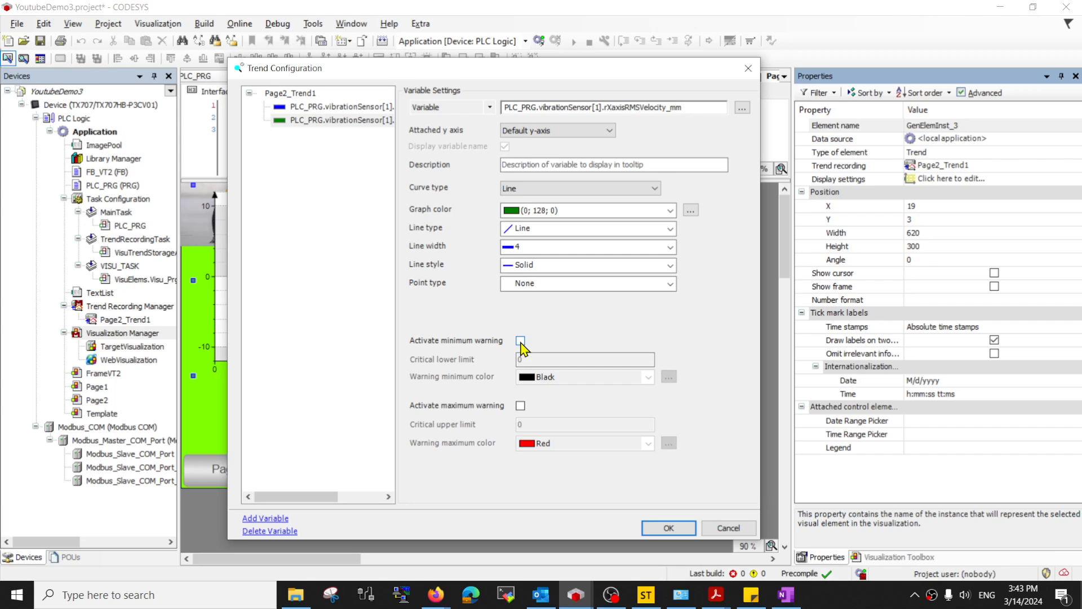
{"action": "left_click", "coordinate": [520, 341]}
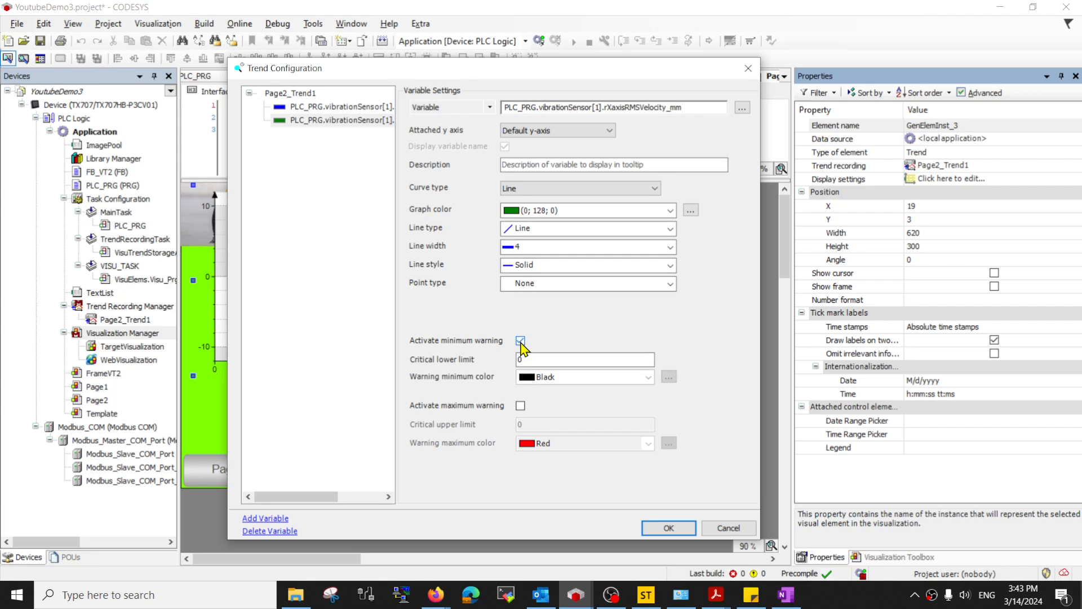
{"action": "left_click", "coordinate": [520, 405]}
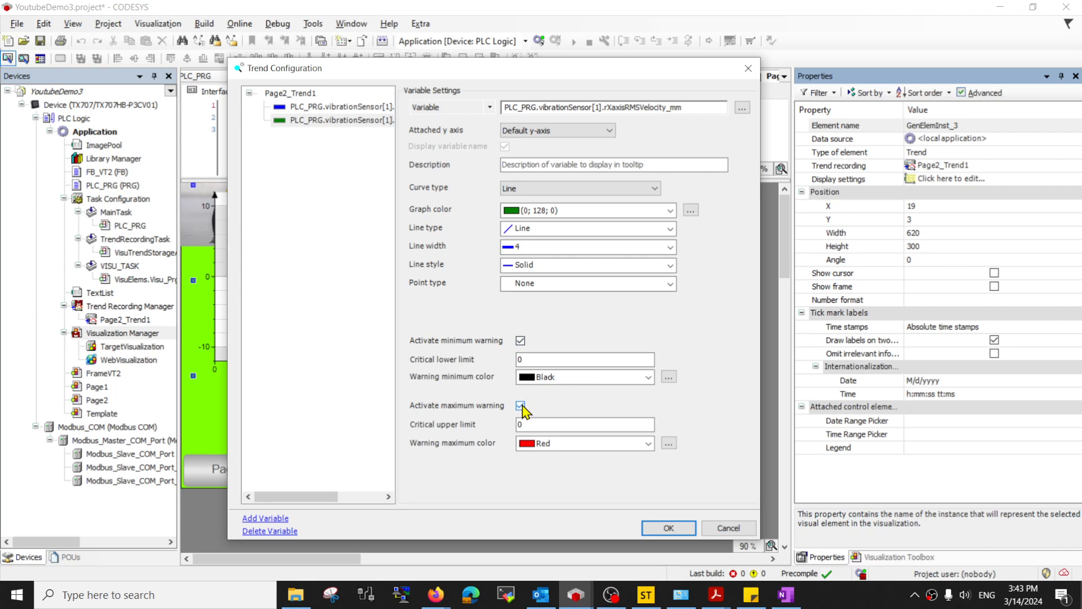
- Set the critical lower limit to 3 and the critical upper limit to 5
{"action": "double_click", "coordinate": [532, 359]}
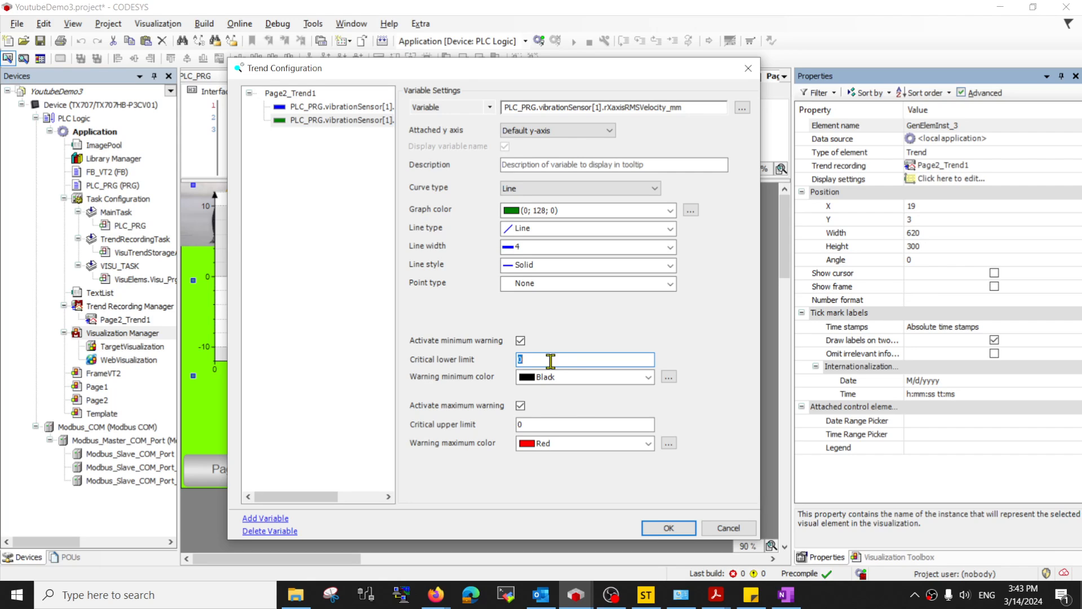
{"action": "type", "text": "3"}
{"action": "left_click", "coordinate": [543, 423]}
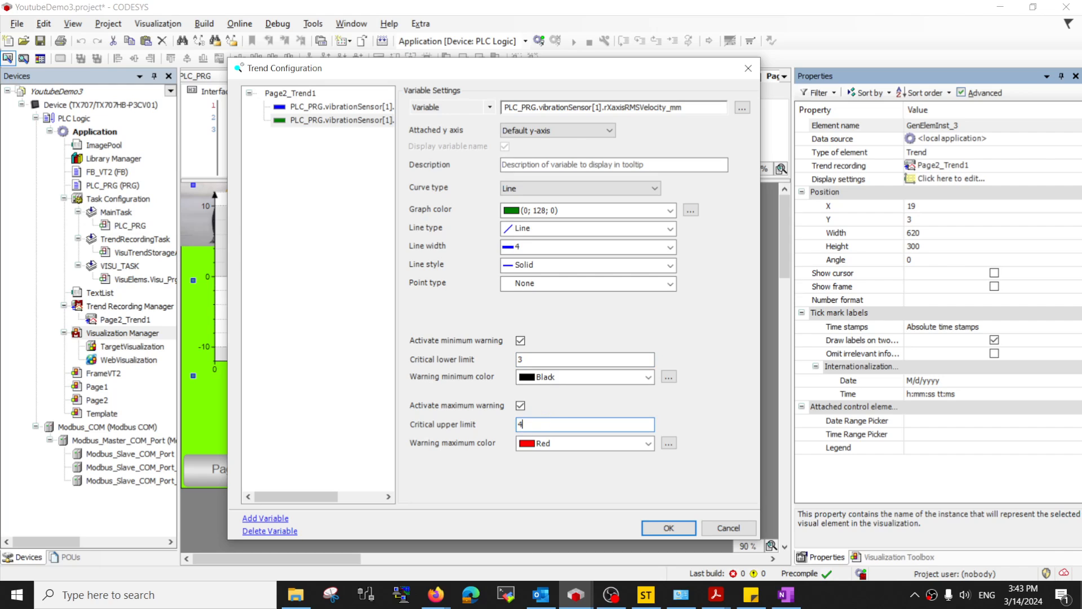
{"action": "key", "text": "BackSpace"}
{"action": "type", "text": "5"}
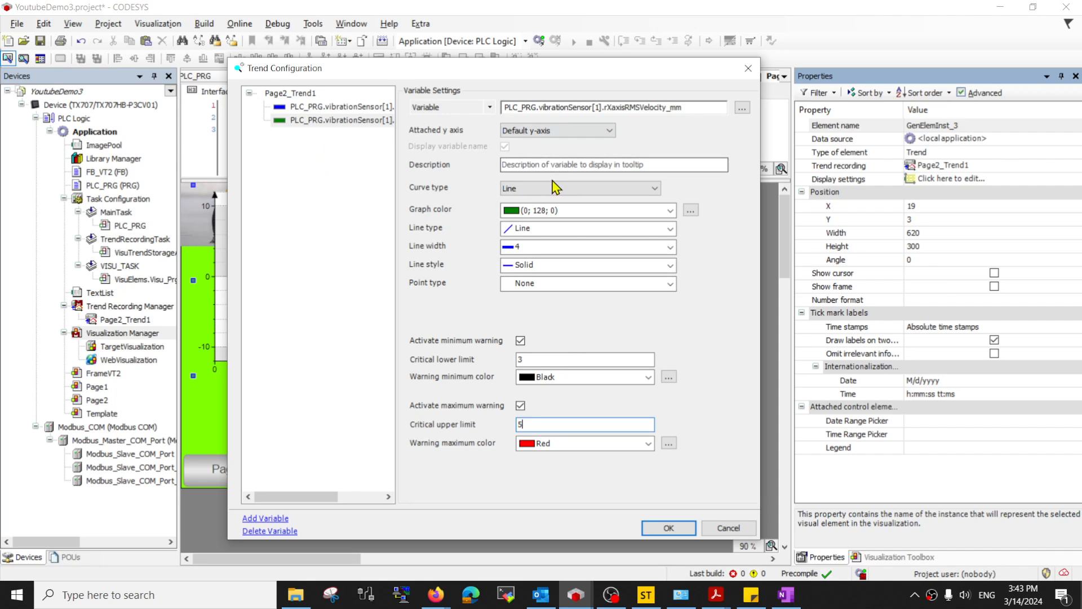
- Clear the variable's Description field
{"action": "left_click", "coordinate": [540, 164]}
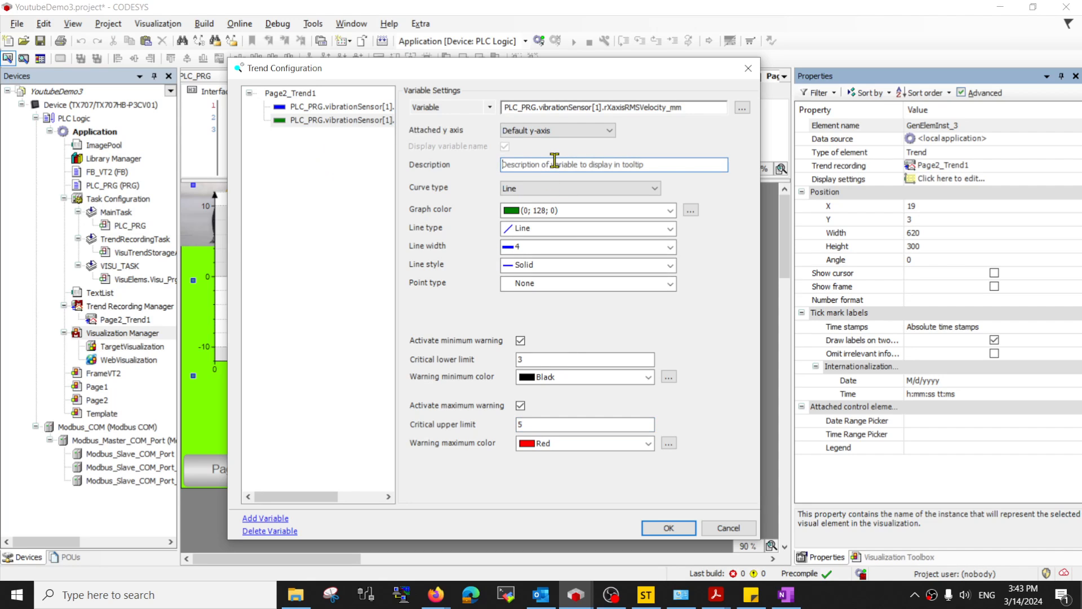
{"action": "type", "text": "asd"}
{"action": "key", "text": "BackSpace"}
{"action": "key", "text": "BackSpace"}
{"action": "key", "text": "BackSpace"}
- Describe the green curve as XaxisVel, turn off its name display, and apply the configuration
{"action": "type", "text": "XaxisVel"}
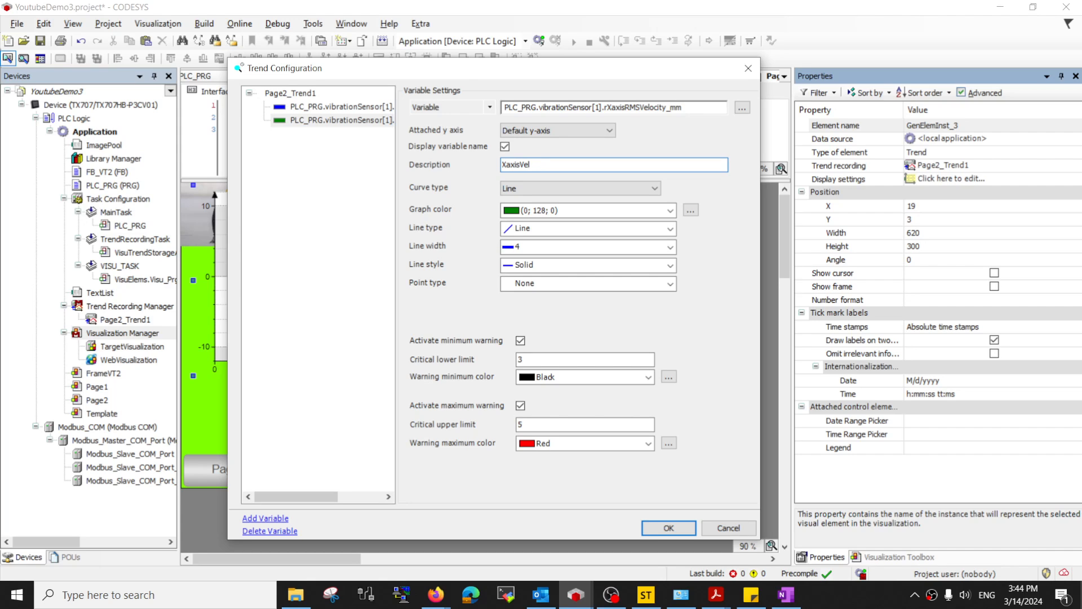
{"action": "left_click", "coordinate": [505, 147]}
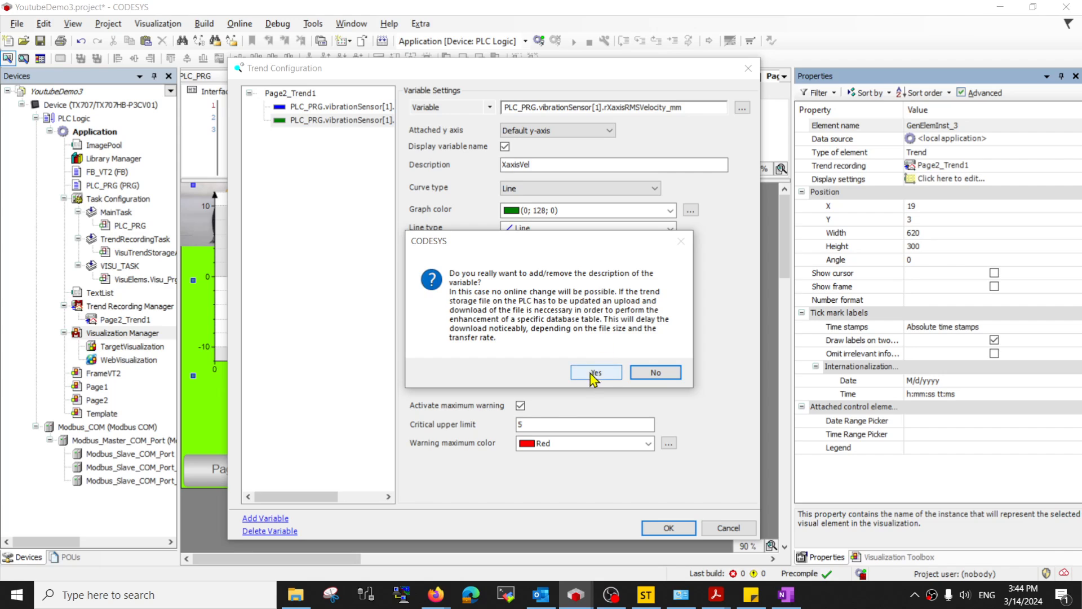
{"action": "left_click", "coordinate": [596, 374]}
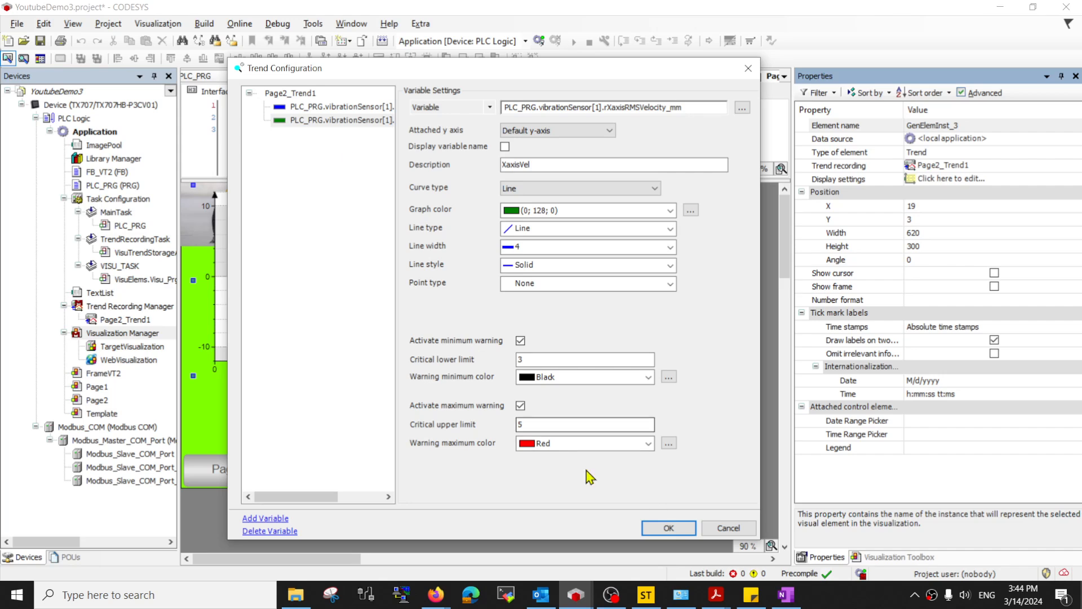
{"action": "left_click", "coordinate": [313, 108]}
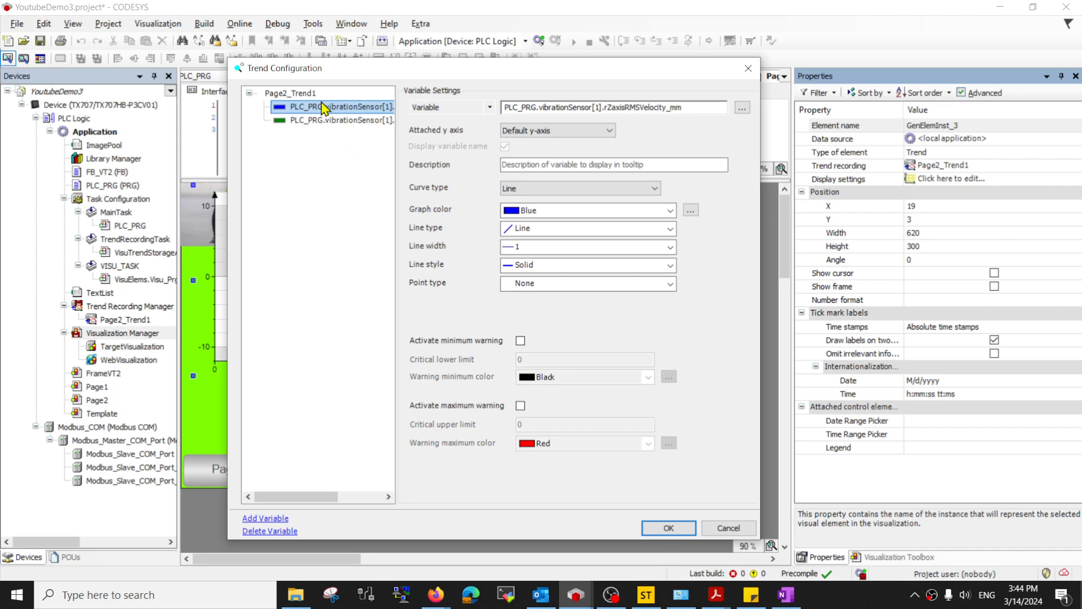
{"action": "left_click", "coordinate": [663, 527]}
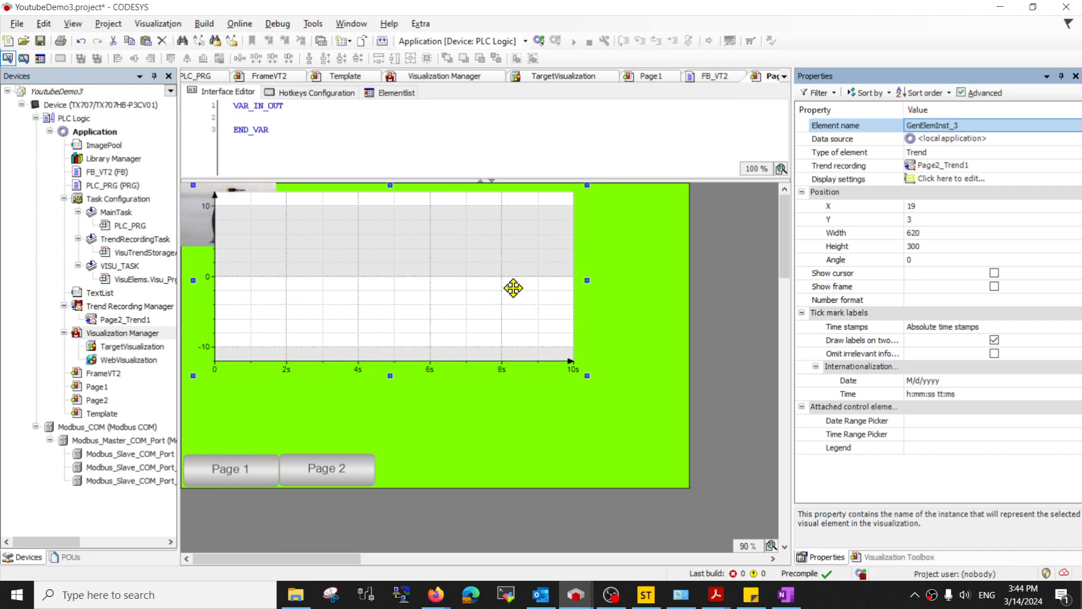
- Move the trend chart and insert a date range picker, time selector and legend for it
{"action": "left_click_drag", "start_coordinate": [475, 269], "coordinate": [507, 311]}
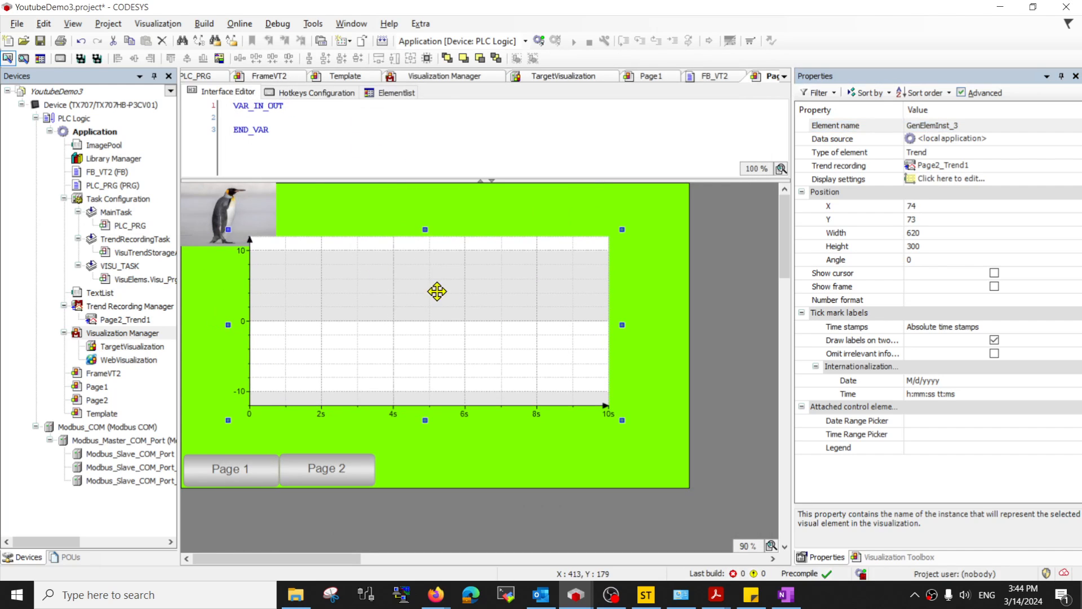
{"action": "right_click", "coordinate": [427, 302]}
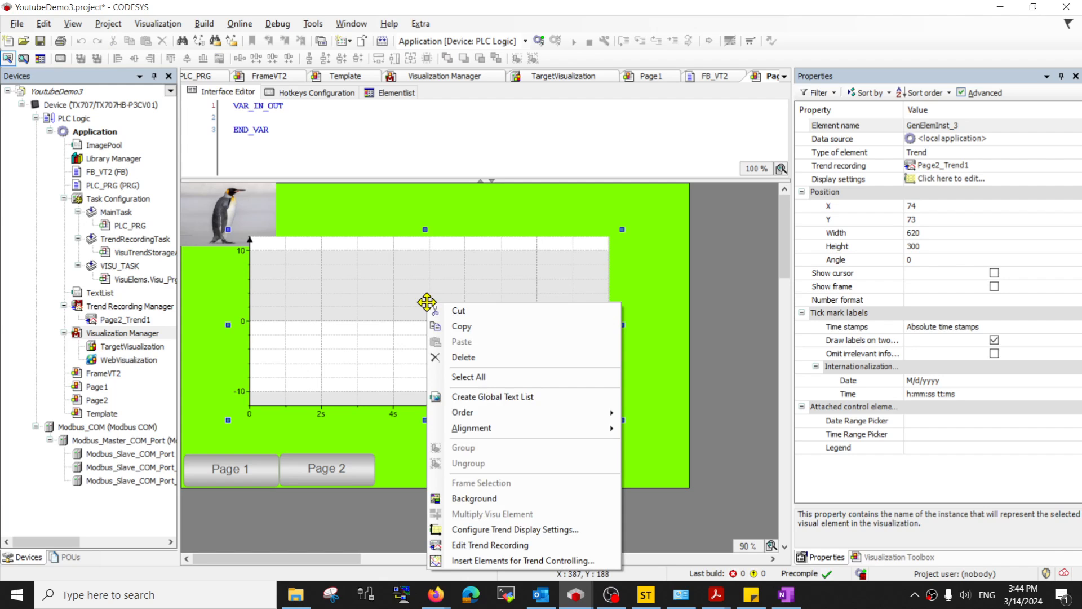
{"action": "left_click", "coordinate": [495, 561]}
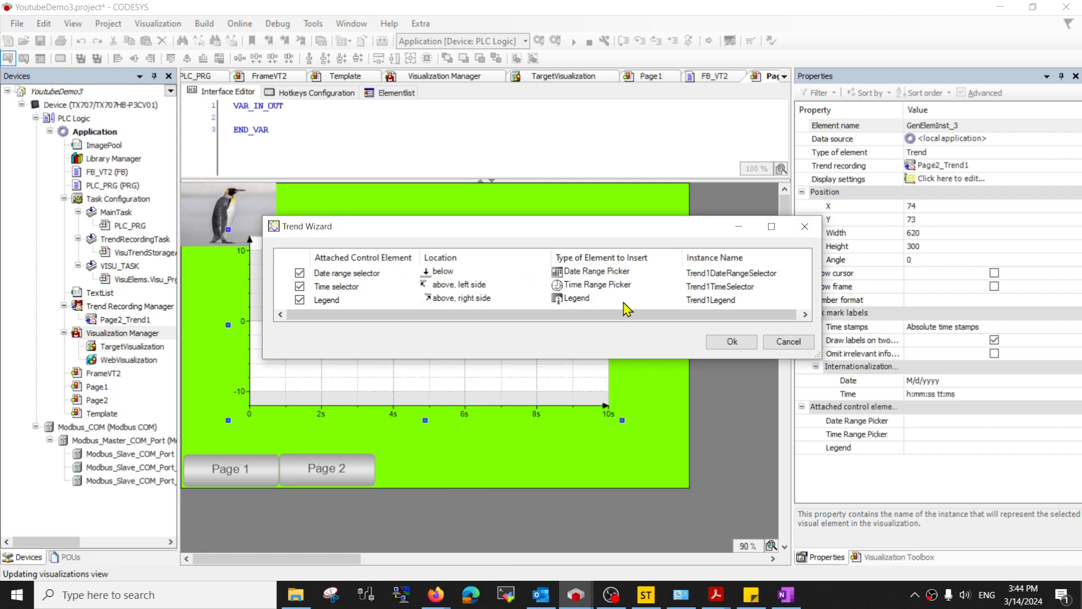
{"action": "left_click", "coordinate": [732, 341]}
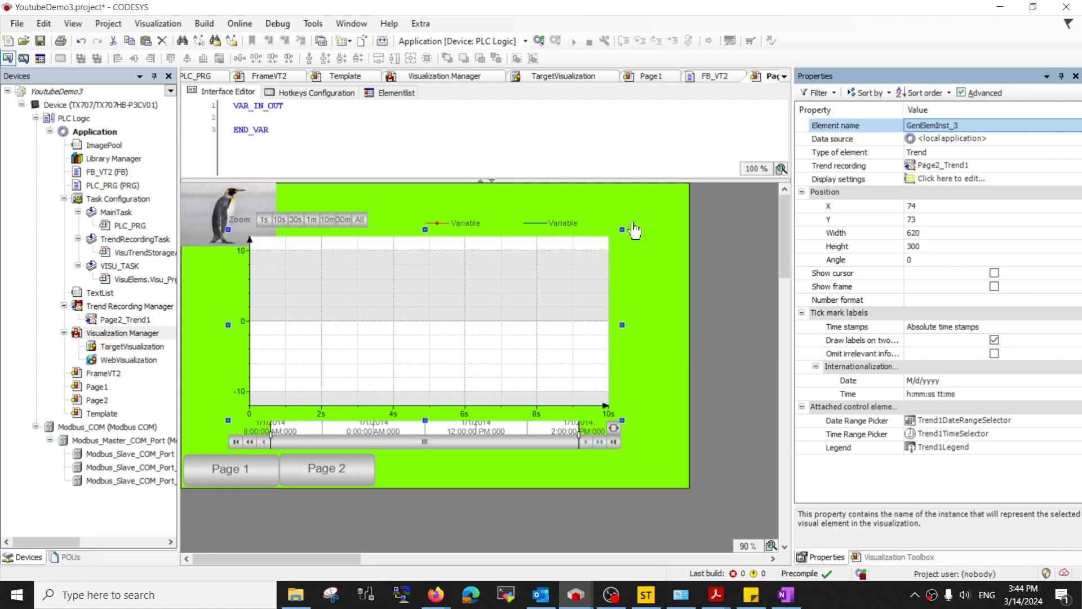
- Reposition the trend chart, then log in and download the application to the device
{"action": "left_click", "coordinate": [734, 209]}
{"action": "left_click_drag", "start_coordinate": [725, 200], "coordinate": [427, 382]}
{"action": "left_click_drag", "start_coordinate": [414, 388], "coordinate": [468, 378]}
{"action": "left_click", "coordinate": [725, 363]}
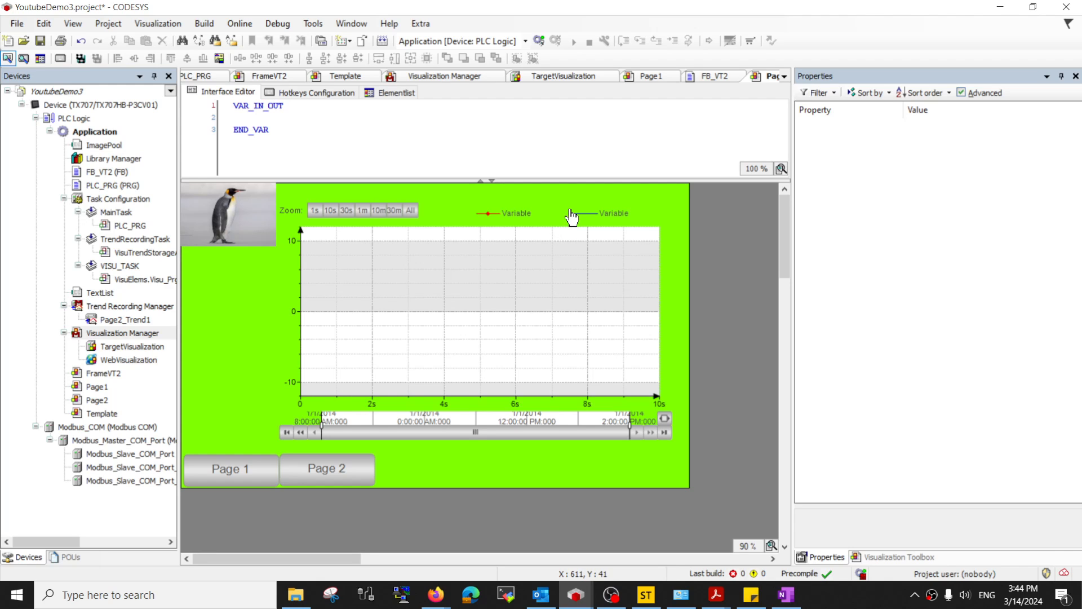
{"action": "left_click", "coordinate": [536, 41]}
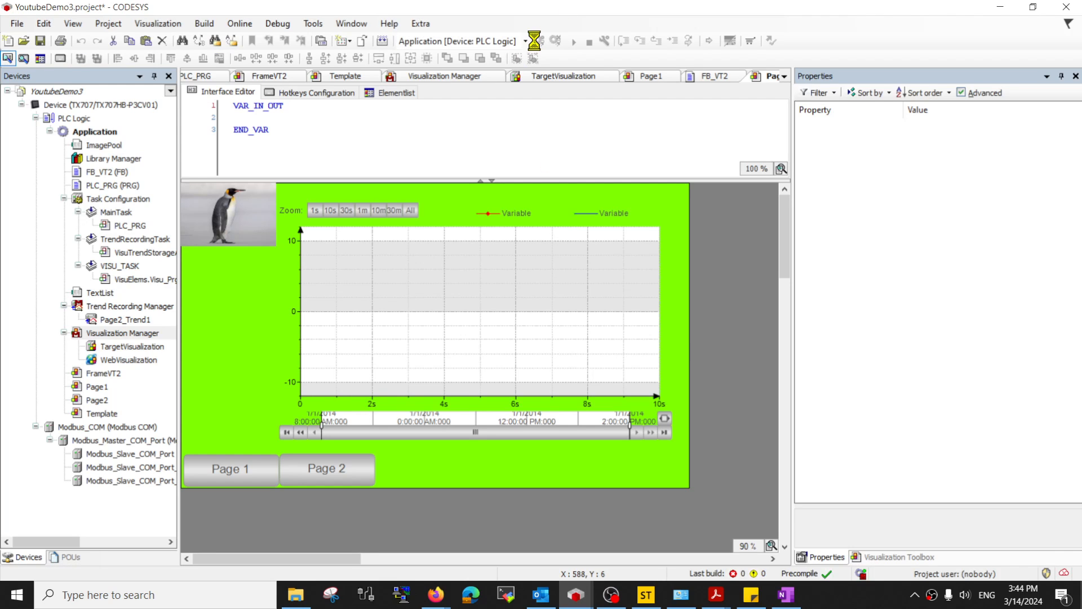
{"action": "left_click", "coordinate": [508, 335]}
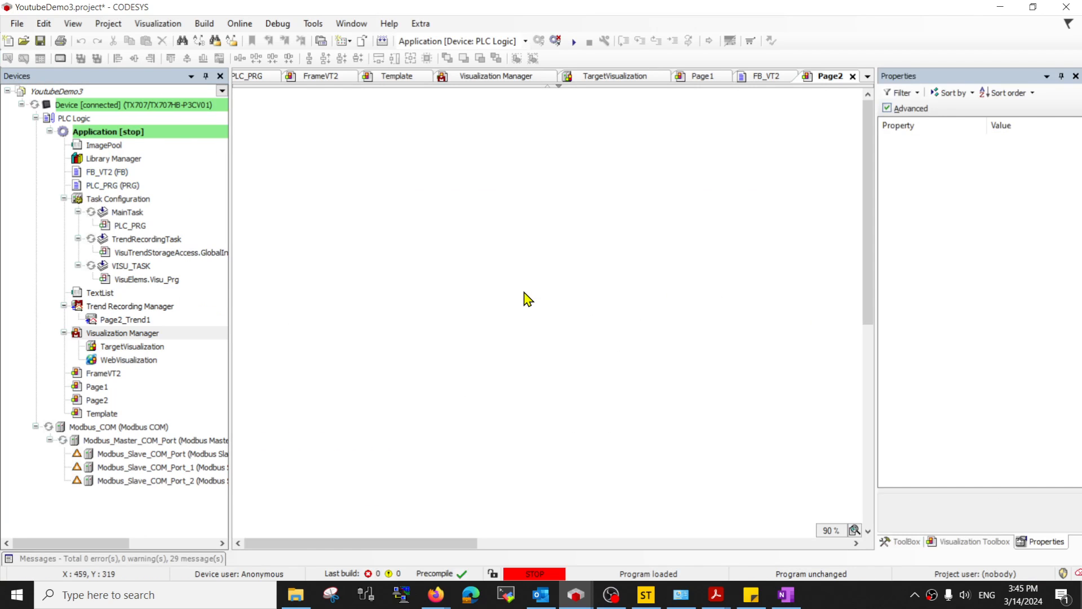
- Start the application and switch the live trend to a 30 s, then 1 minute window
{"action": "left_click", "coordinate": [574, 42]}
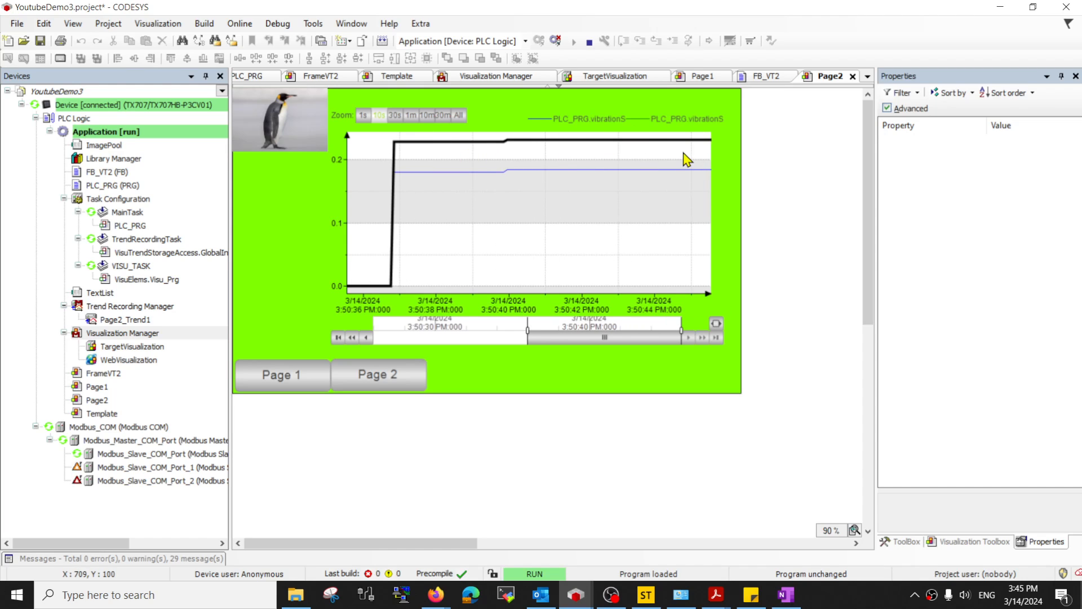
{"action": "left_click", "coordinate": [394, 117]}
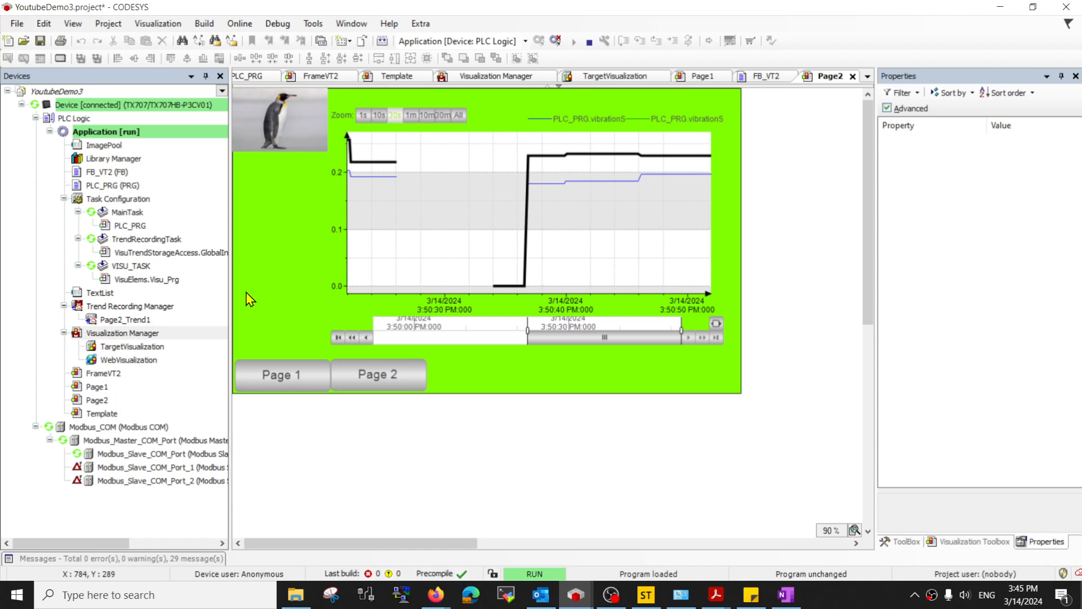
{"action": "left_click", "coordinate": [408, 116]}
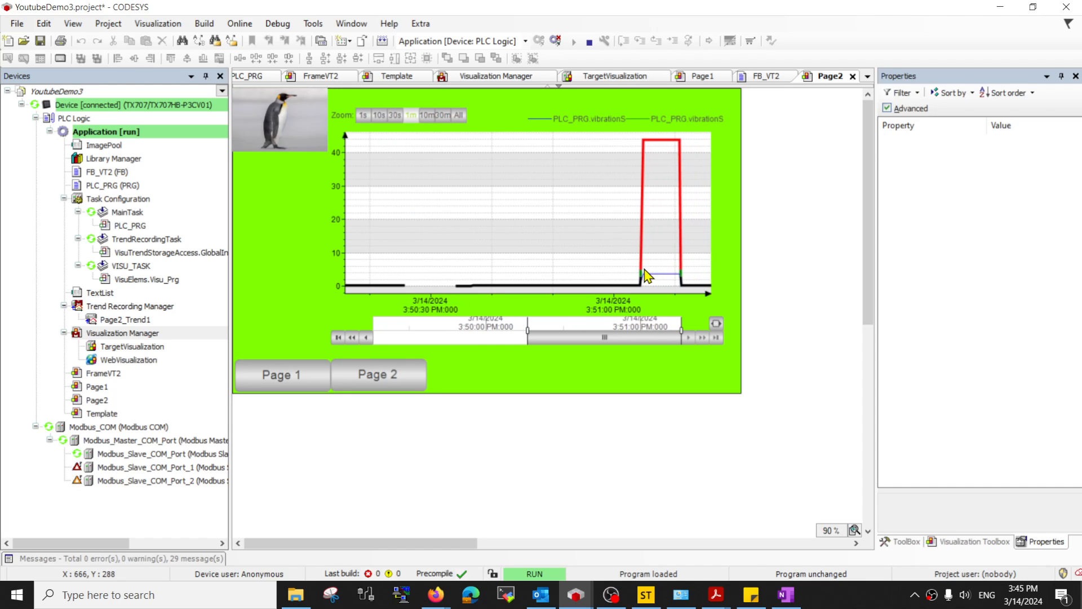
- Zoom into the editor and narrow the live trend to a 30-second window
{"action": "scroll", "coordinate": [648, 277], "scroll_direction": "up", "scroll_amount": 1, "text": "ctrl"}
{"action": "scroll", "coordinate": [684, 290], "scroll_direction": "up", "scroll_amount": 1, "text": "ctrl"}
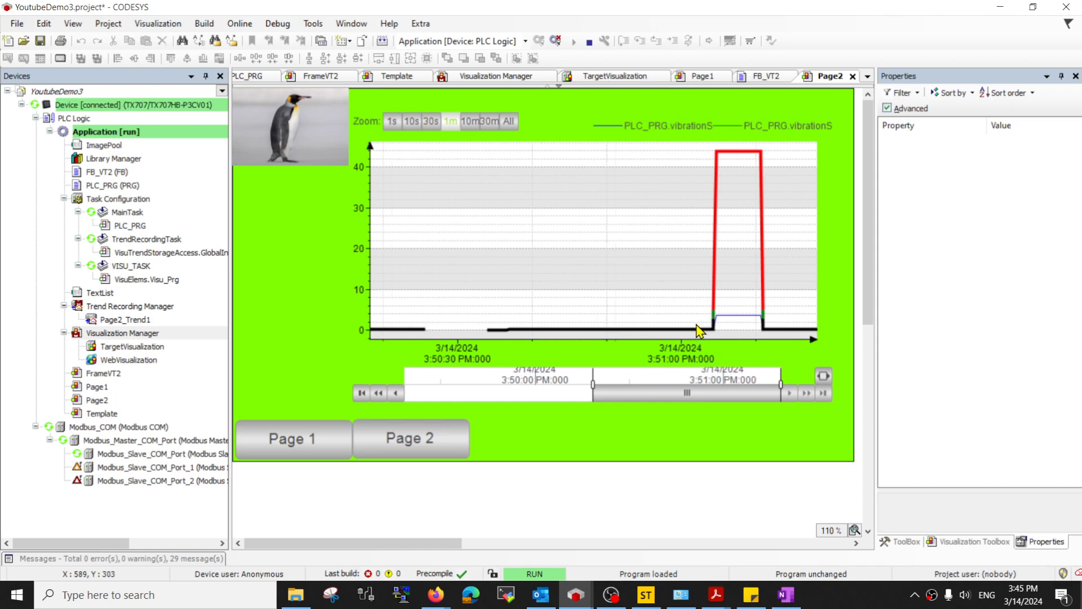
{"action": "scroll", "coordinate": [715, 329], "scroll_direction": "up", "scroll_amount": 6, "text": "ctrl"}
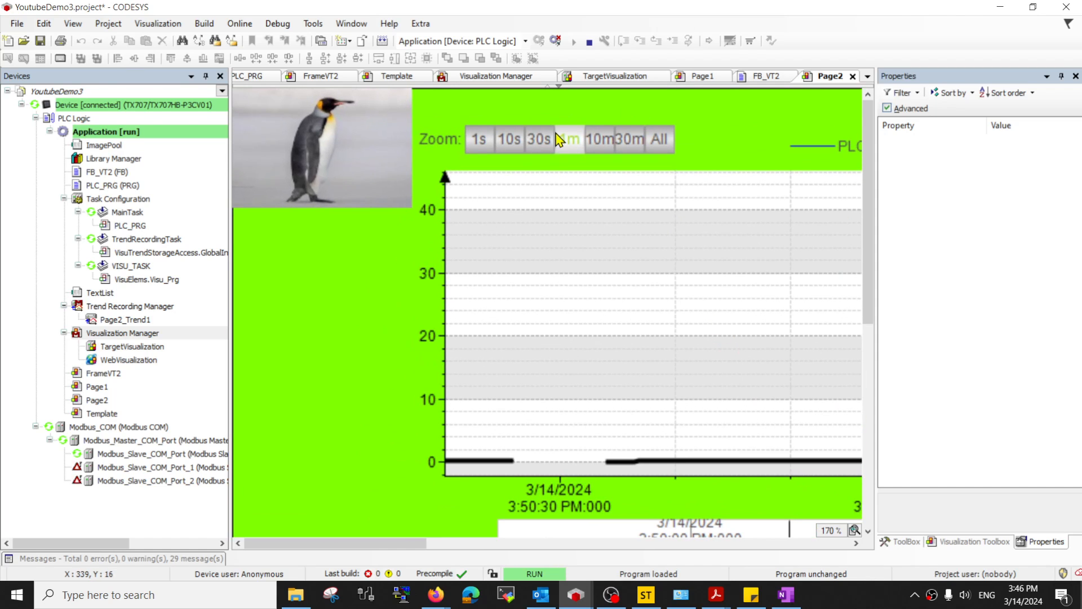
{"action": "left_click", "coordinate": [541, 151]}
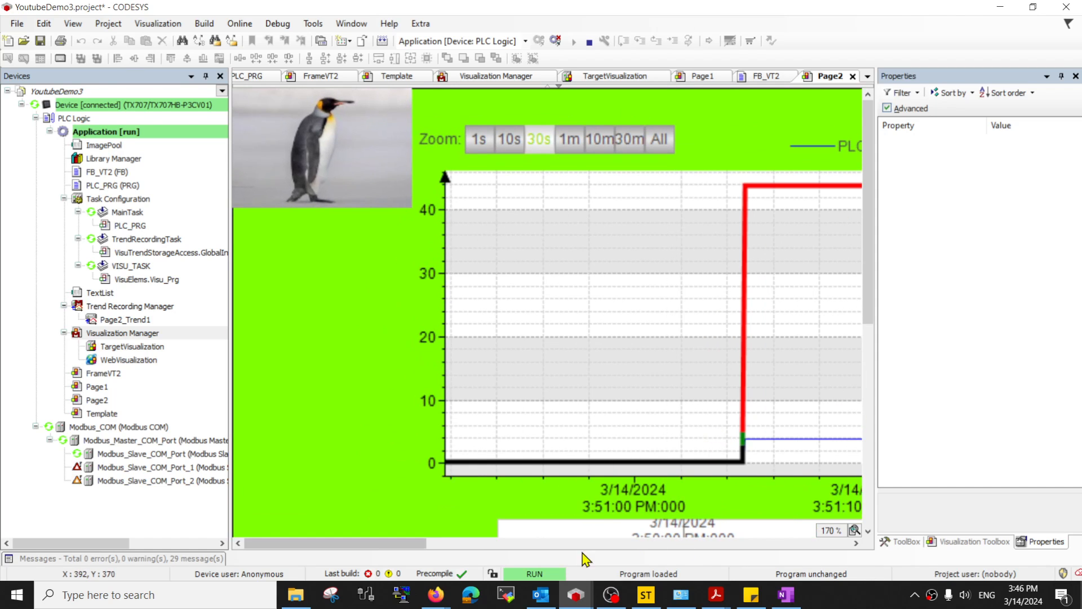
{"action": "left_click_drag", "start_coordinate": [424, 550], "coordinate": [487, 550]}
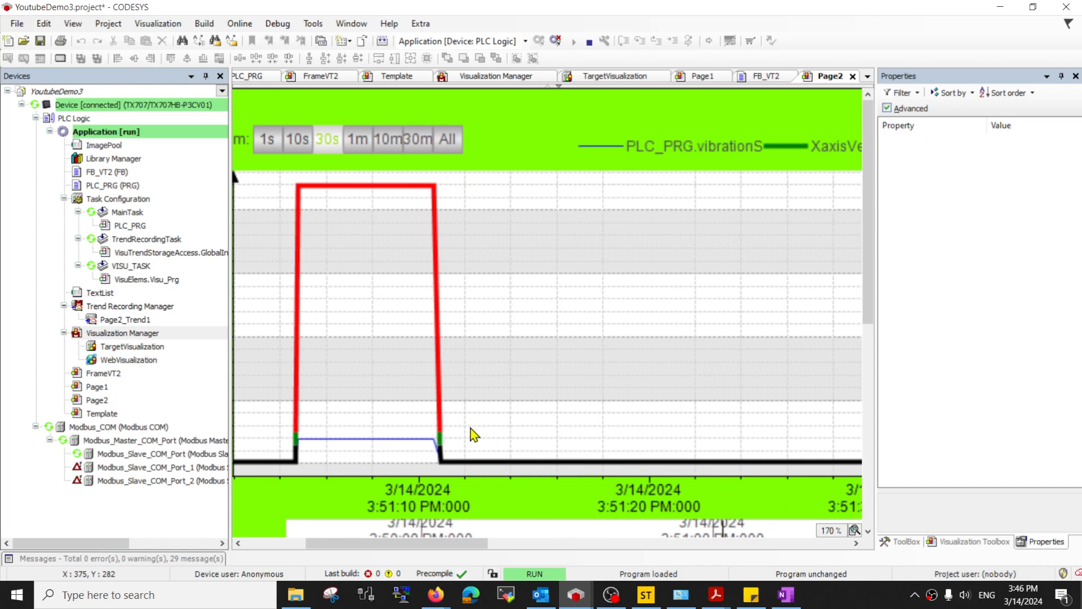
{"action": "scroll", "coordinate": [425, 394], "scroll_direction": "down", "scroll_amount": 2}
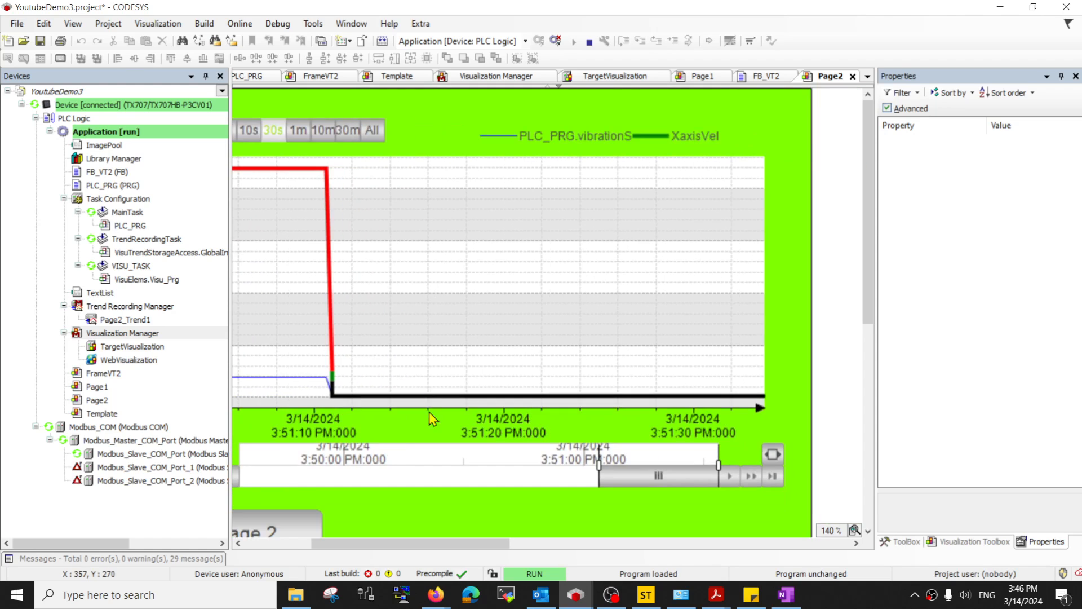
{"action": "left_click_drag", "start_coordinate": [483, 545], "coordinate": [403, 553]}
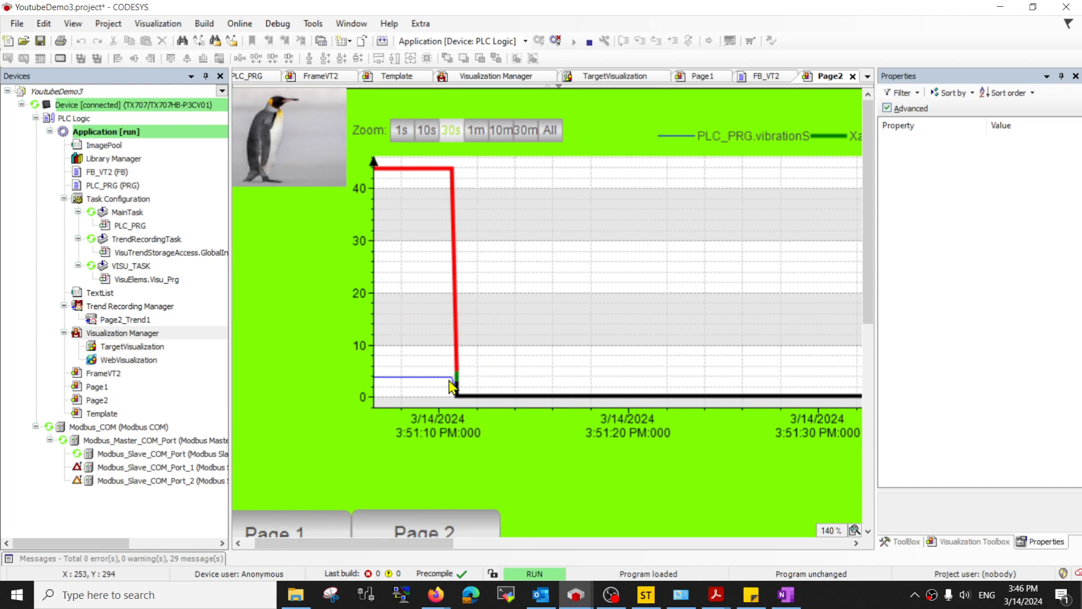
{"action": "mouse_move", "coordinate": [464, 545]}
{"action": "left_mouse_down"}
{"action": "mouse_move", "coordinate": [498, 552]}
{"action": "mouse_move", "coordinate": [458, 550]}
{"action": "left_mouse_up"}
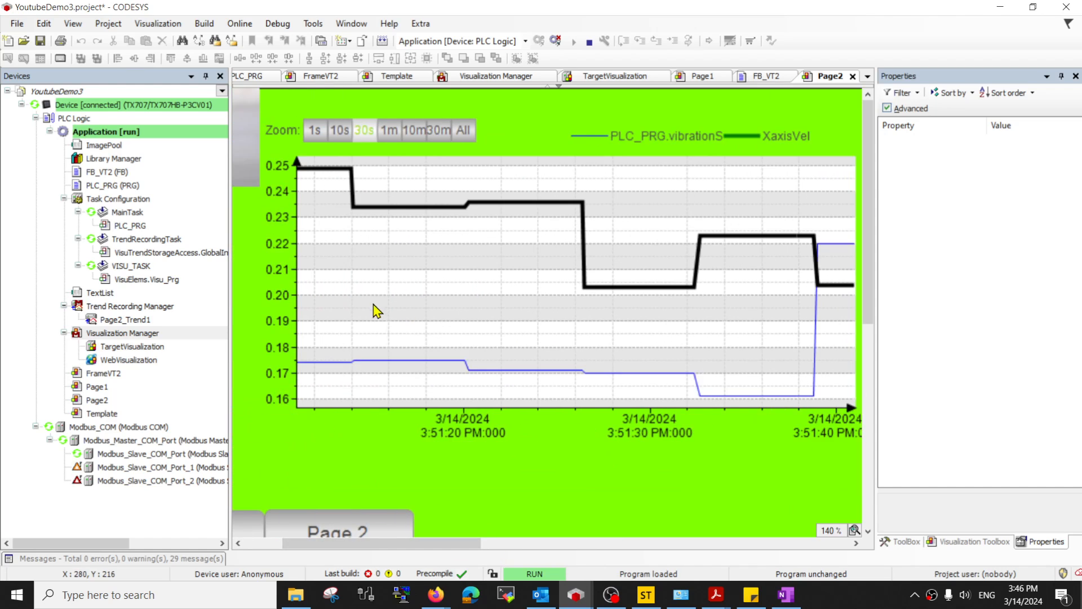
- Show the whole recorded trend history with All, then log out of the controller
{"action": "scroll", "coordinate": [654, 280], "scroll_direction": "down", "scroll_amount": 2, "text": "ctrl"}
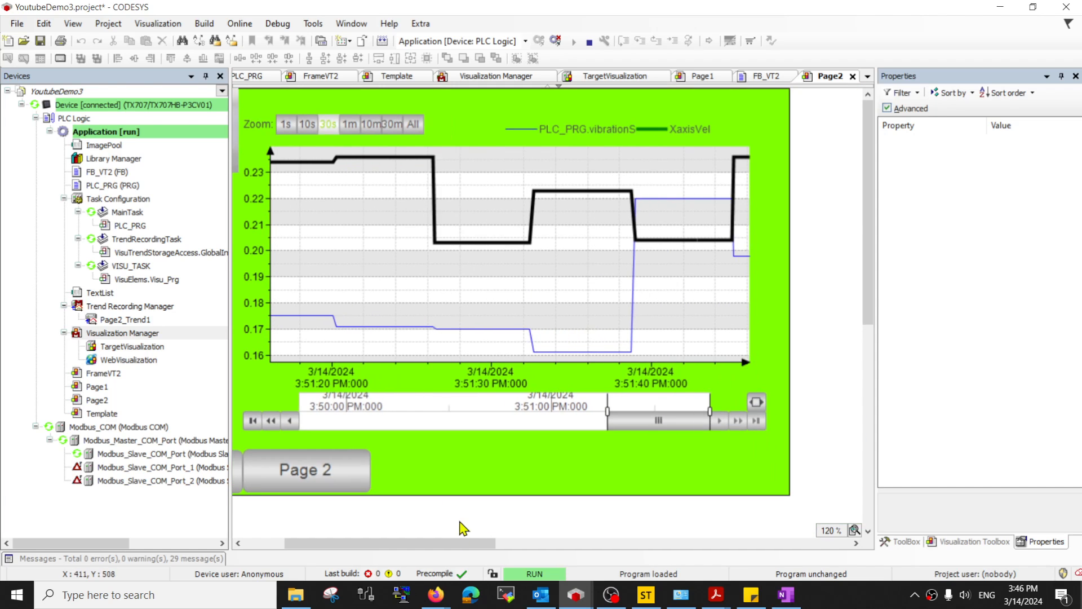
{"action": "left_click_drag", "start_coordinate": [453, 543], "coordinate": [420, 547]}
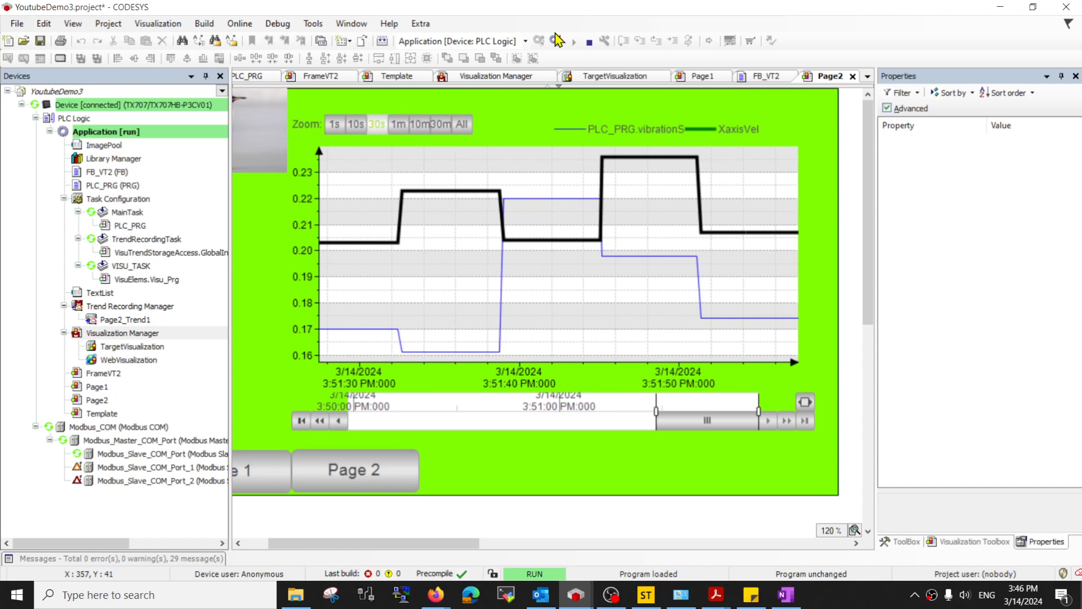
{"action": "left_click", "coordinate": [462, 128]}
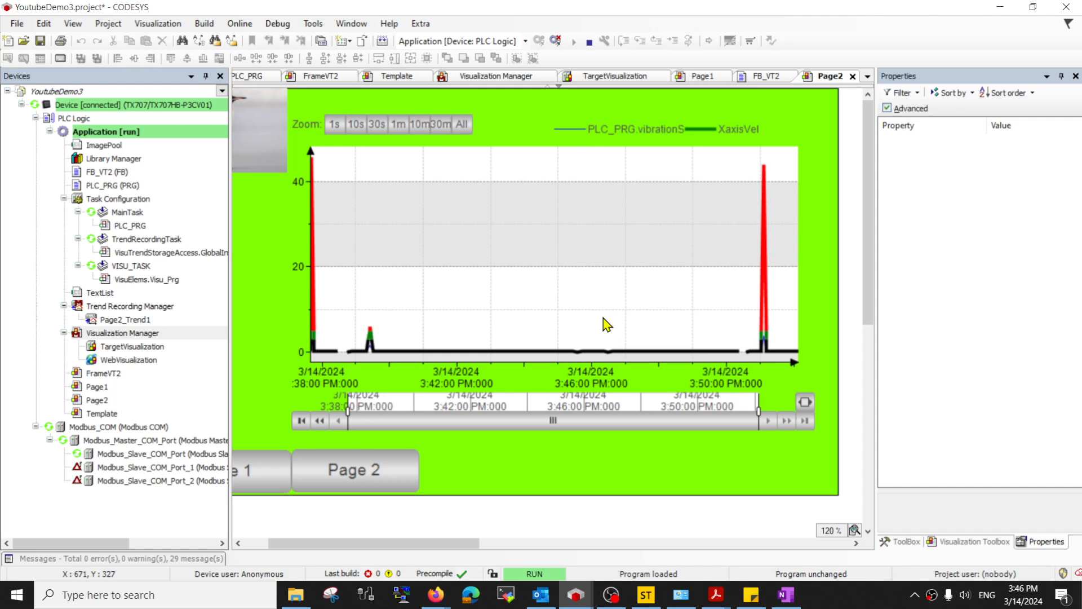
{"action": "left_click", "coordinate": [557, 42]}
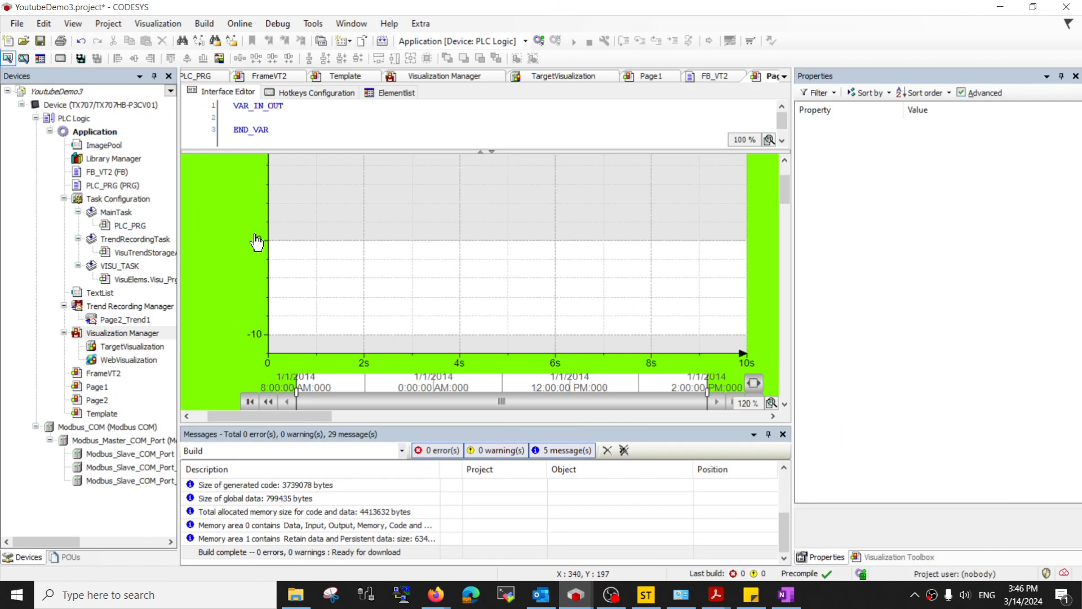
- Open the Page2_Trend1 recording from the Trend Recording Manager and hide the build messages
{"action": "left_click", "coordinate": [117, 309]}
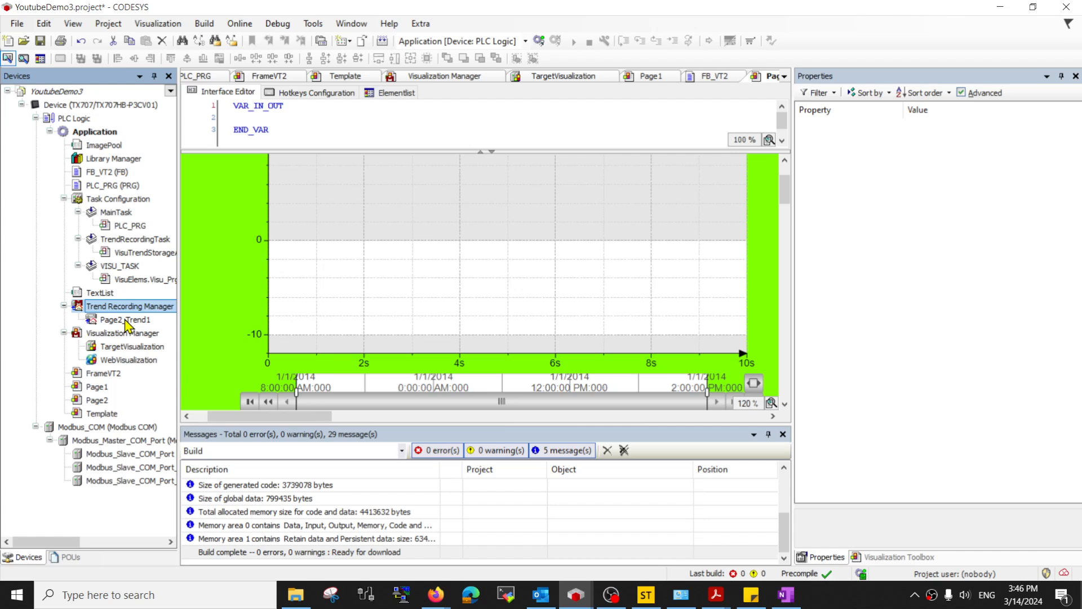
{"action": "double_click", "coordinate": [126, 319]}
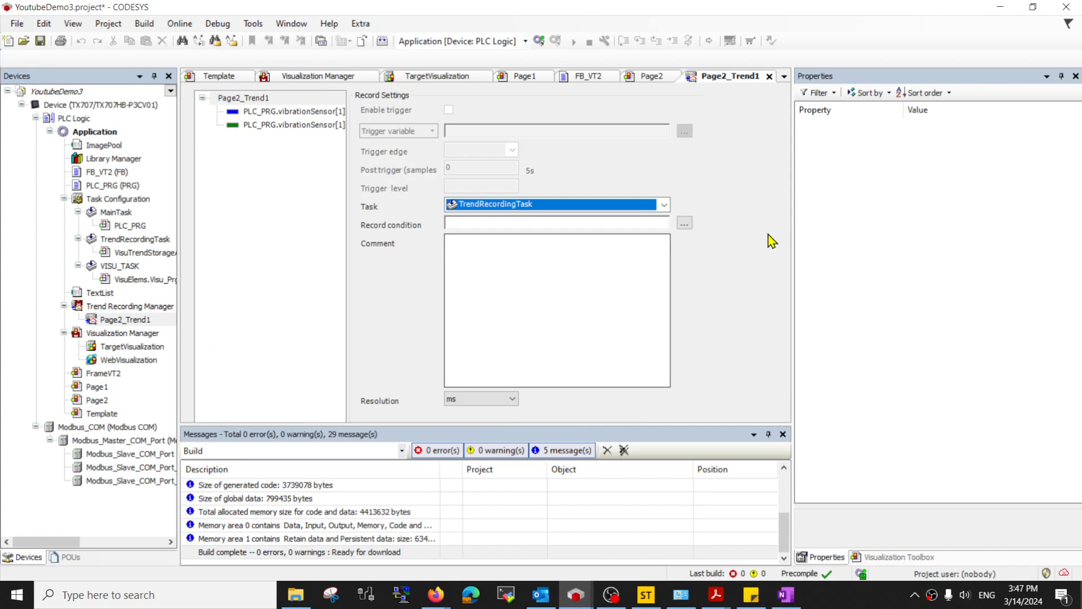
{"action": "left_click", "coordinate": [782, 434]}
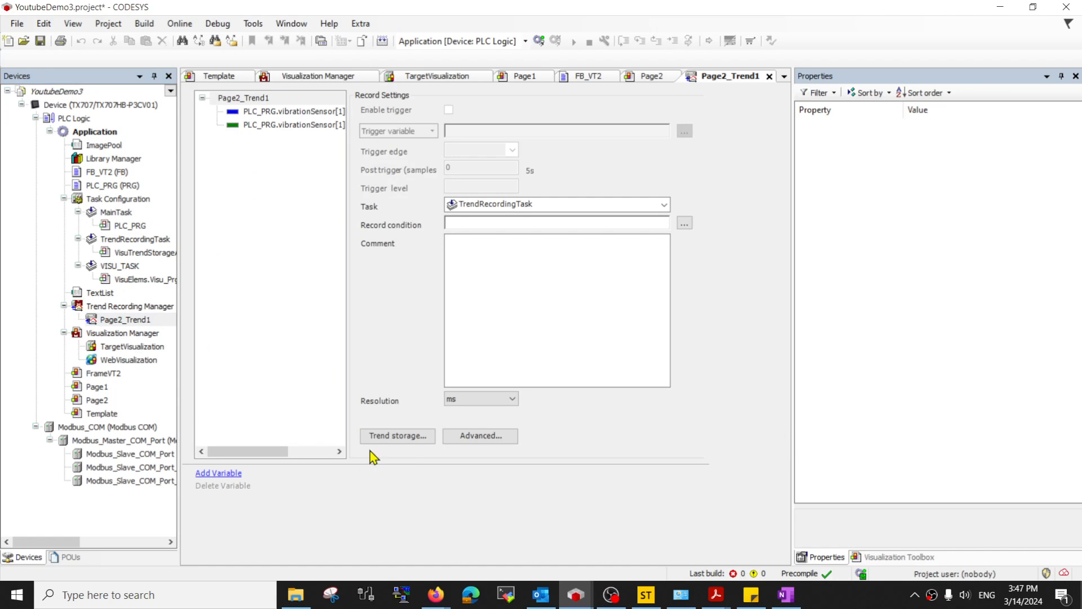
- Review the Trend storage limits without changes, then bring up the Advanced trend settings
{"action": "left_click", "coordinate": [404, 438]}
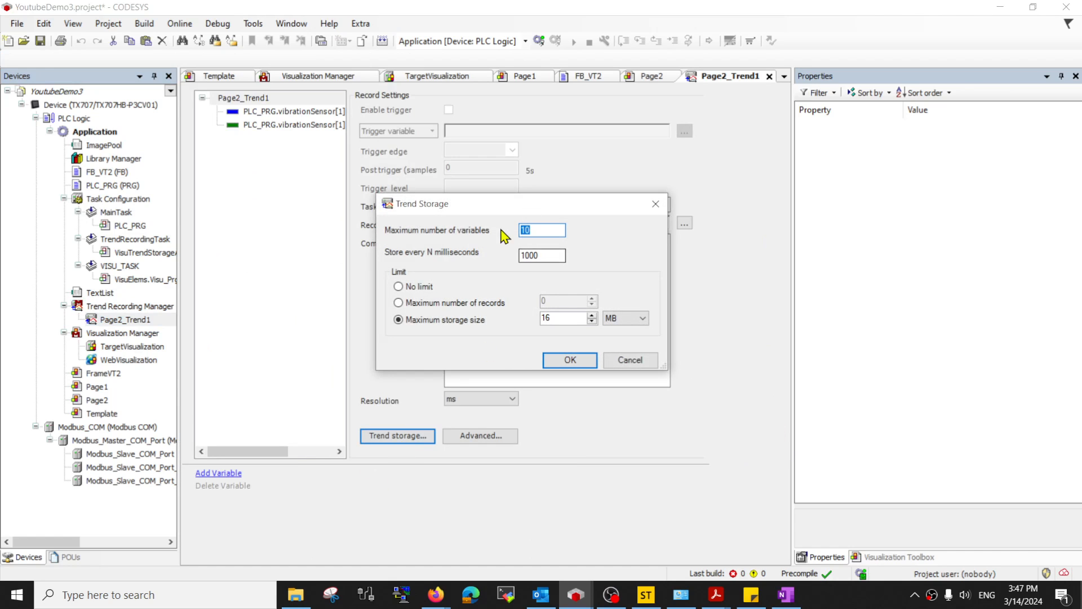
{"action": "left_click_drag", "start_coordinate": [501, 209], "coordinate": [348, 177]}
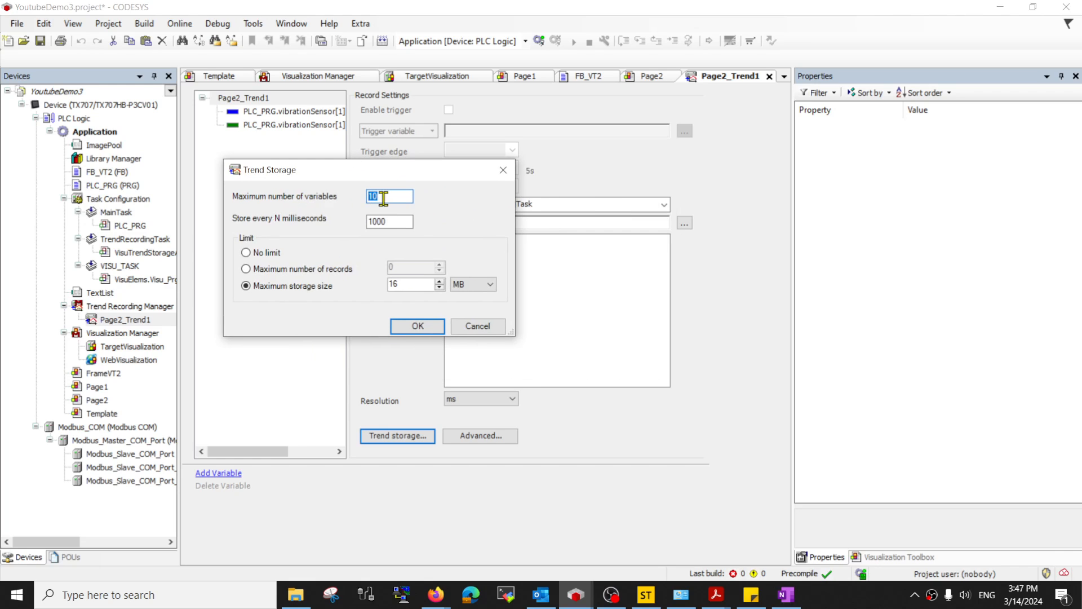
{"action": "left_click_drag", "start_coordinate": [387, 177], "coordinate": [392, 192]}
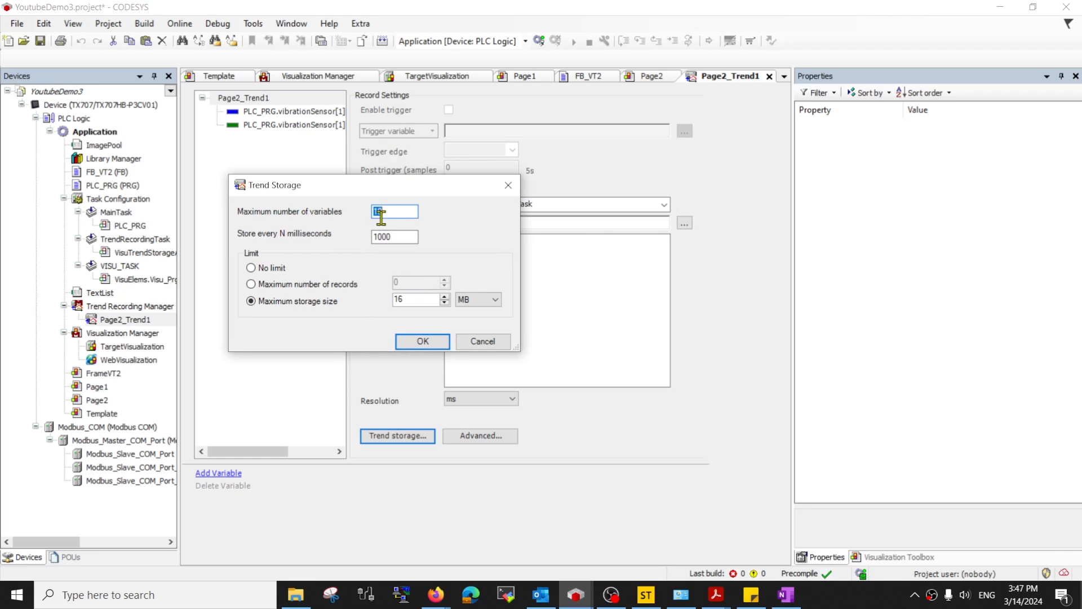
{"action": "left_click", "coordinate": [402, 238]}
{"action": "left_click", "coordinate": [479, 343]}
{"action": "left_click", "coordinate": [476, 440]}
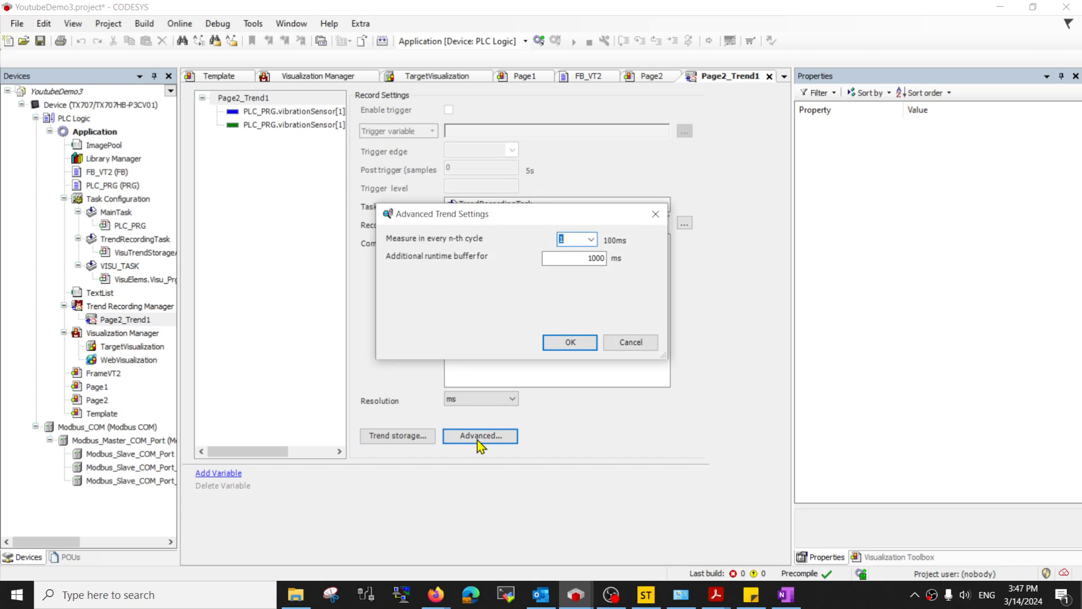
- Leave the measurement cycle at 1 and cancel the advanced trend settings without changes
{"action": "left_click", "coordinate": [591, 240]}
{"action": "left_click", "coordinate": [592, 239]}
{"action": "mouse_move", "coordinate": [573, 260]}
{"action": "left_click", "coordinate": [591, 240]}
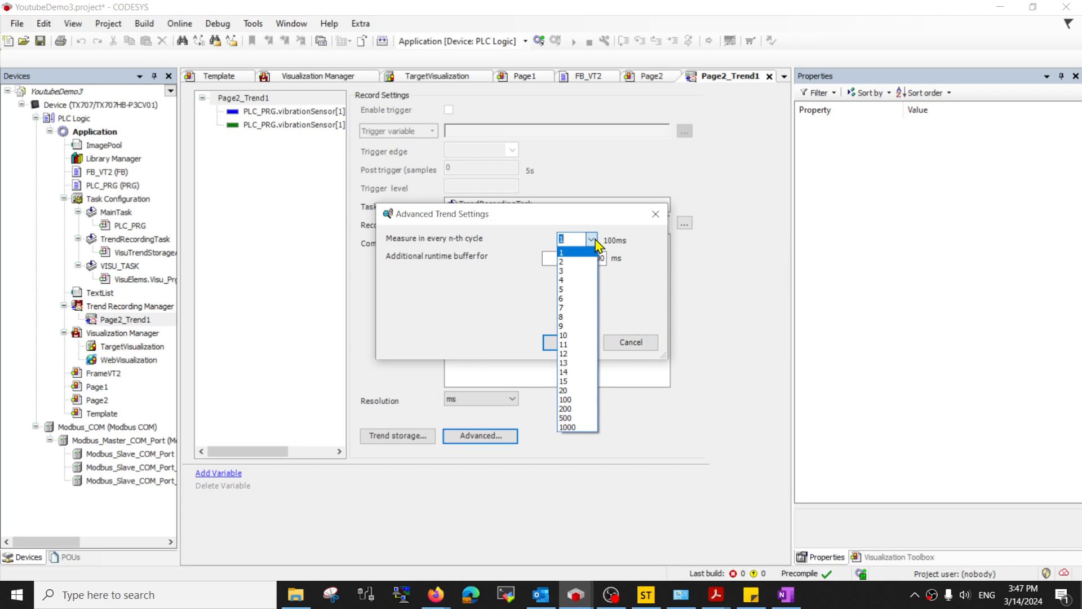
{"action": "left_click", "coordinate": [592, 240]}
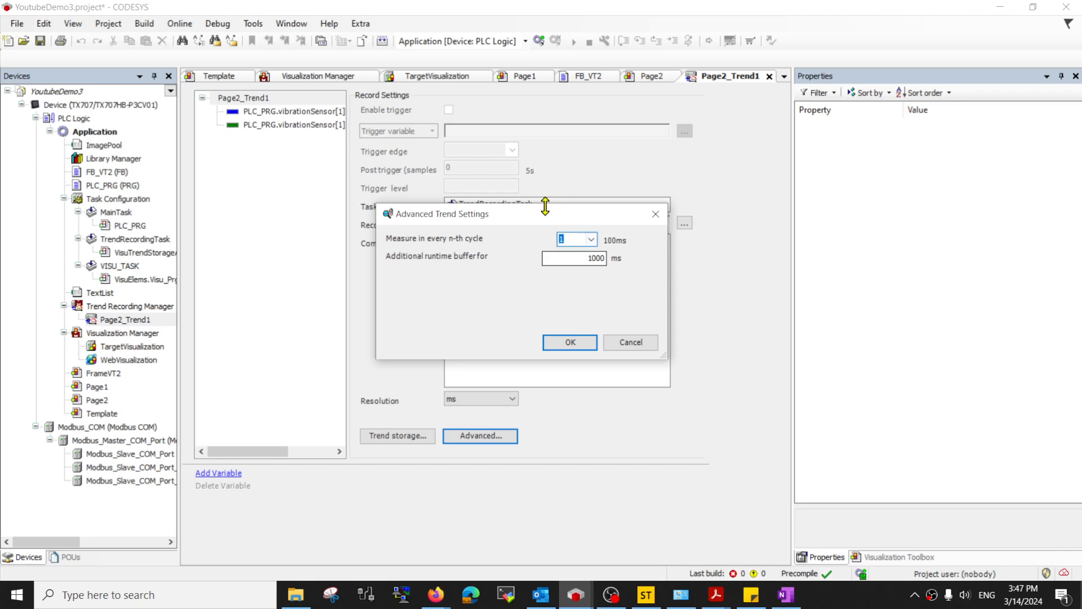
{"action": "left_click", "coordinate": [630, 342]}
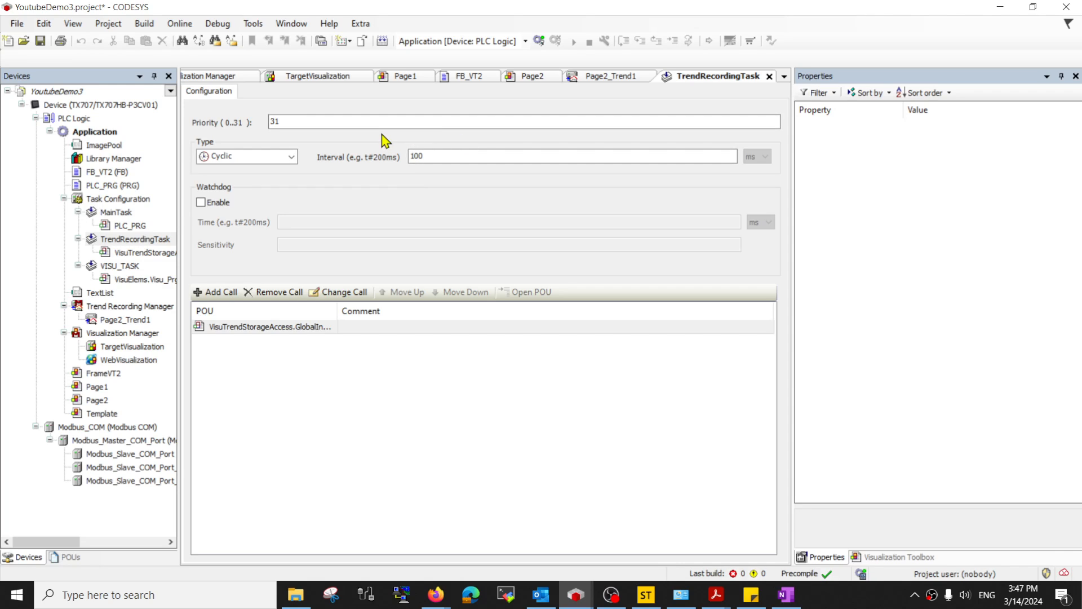
{"action": "left_click", "coordinate": [432, 157]}
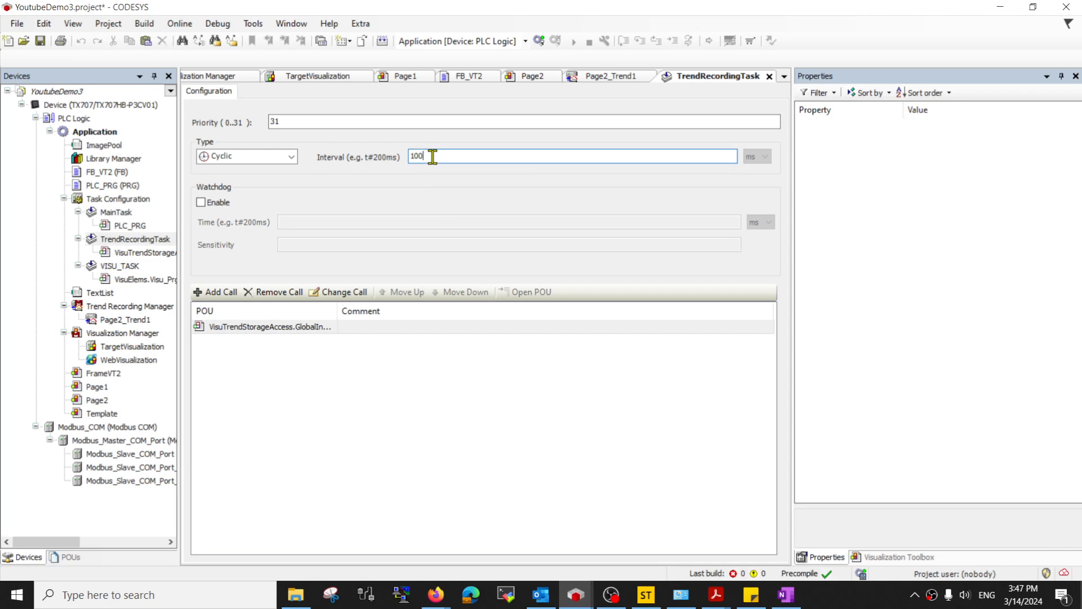
{"action": "type", "text": "5"}
{"action": "double_click", "coordinate": [144, 320]}
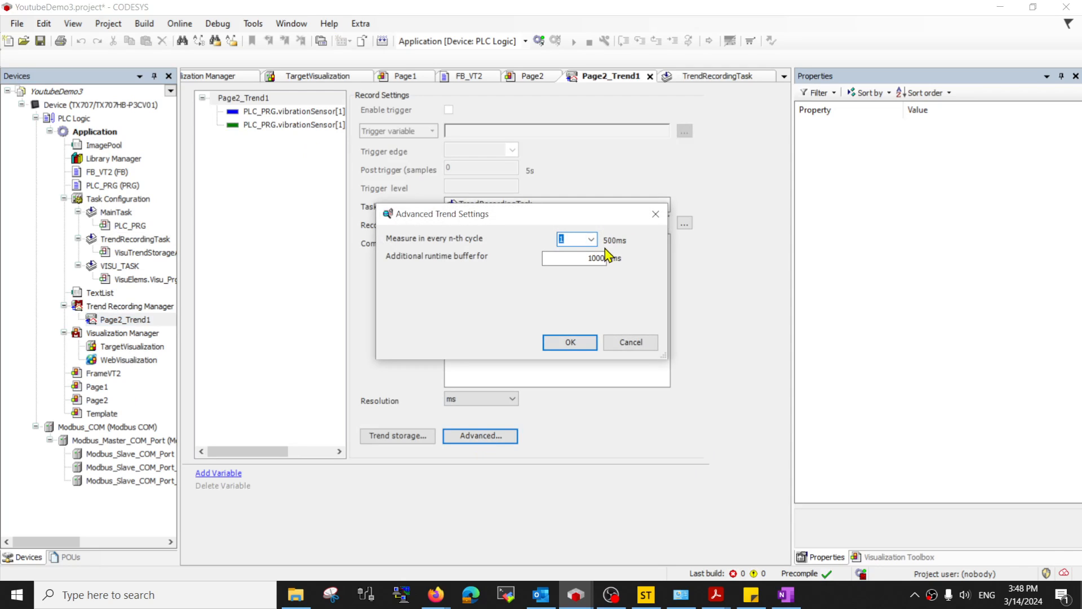
{"action": "left_click", "coordinate": [632, 343]}
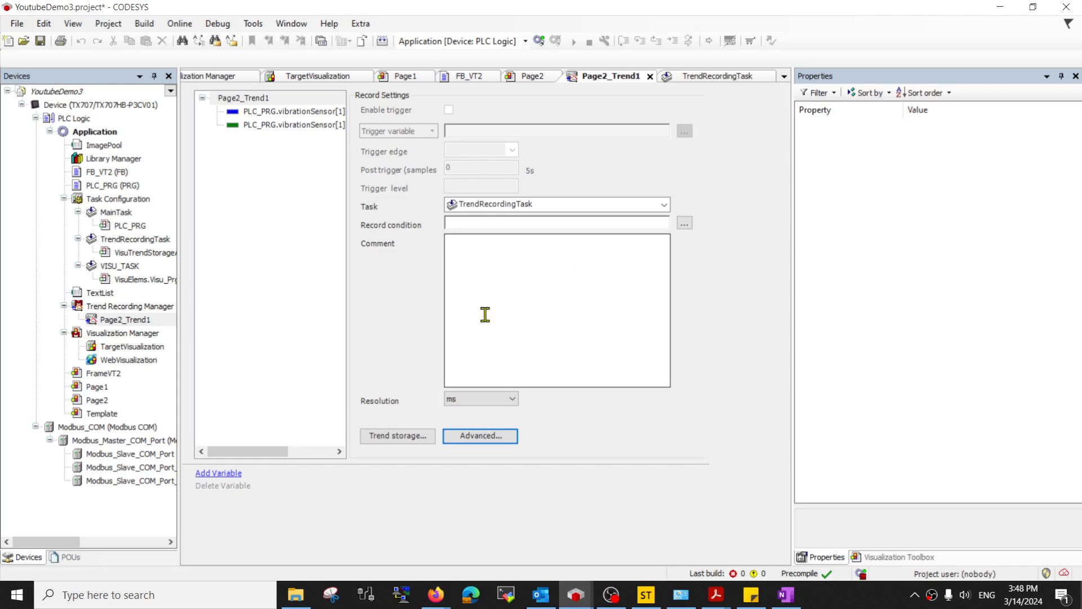
{"action": "left_click", "coordinate": [503, 404]}
{"action": "left_click", "coordinate": [503, 403]}
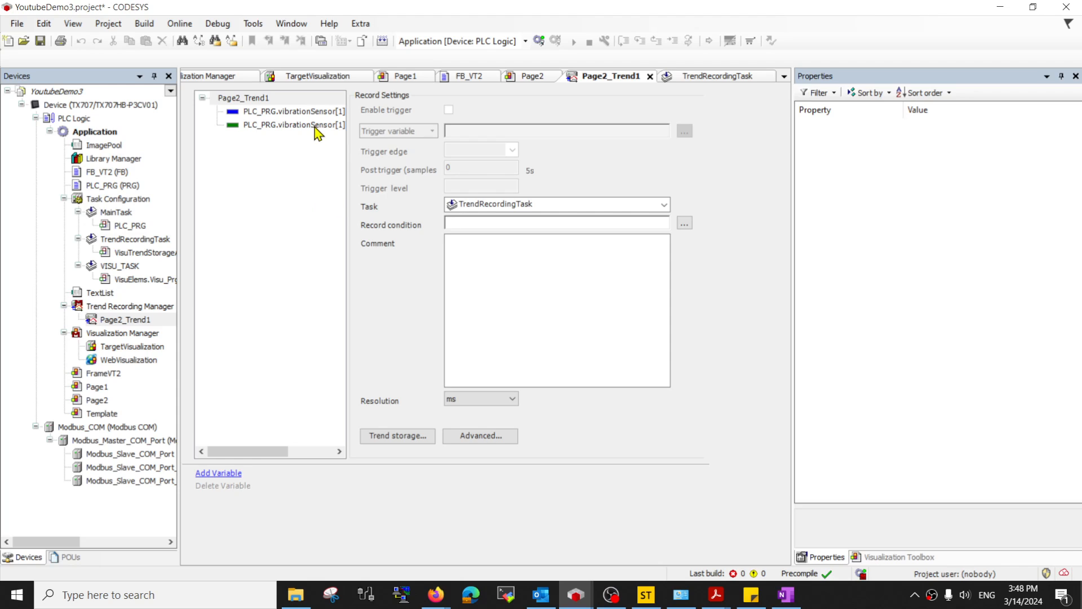
{"action": "left_click", "coordinate": [145, 307]}
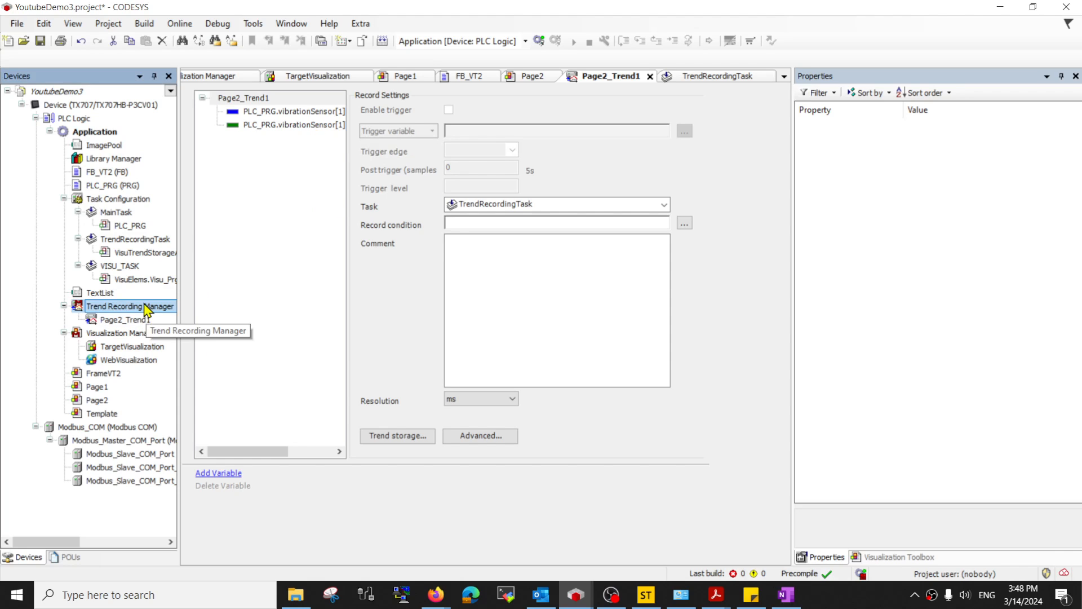
{"action": "double_click", "coordinate": [139, 318]}
{"action": "left_click", "coordinate": [139, 306]}
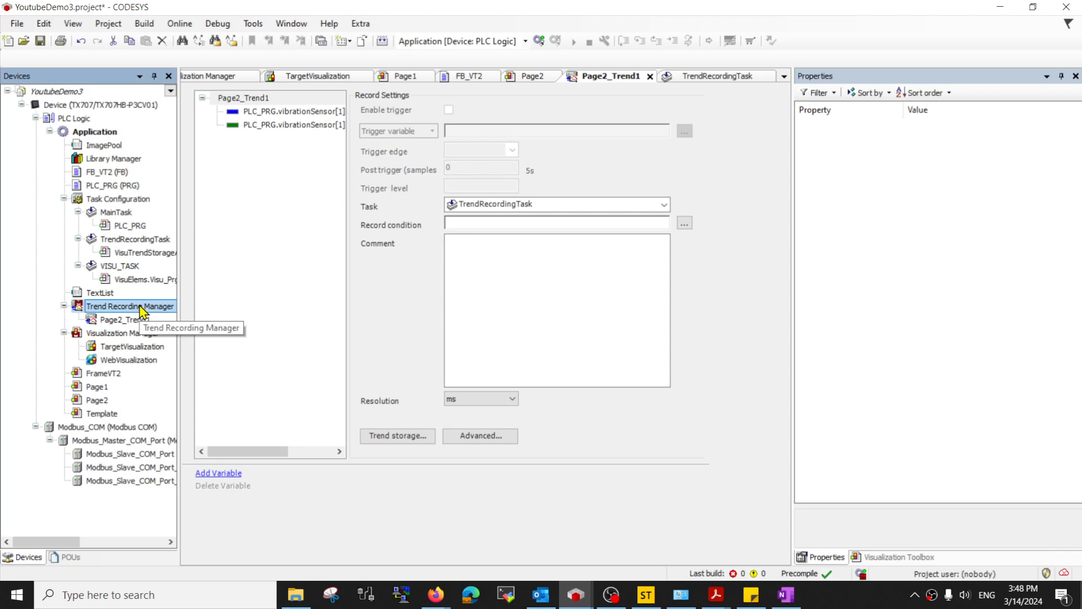
{"action": "double_click", "coordinate": [149, 321]}
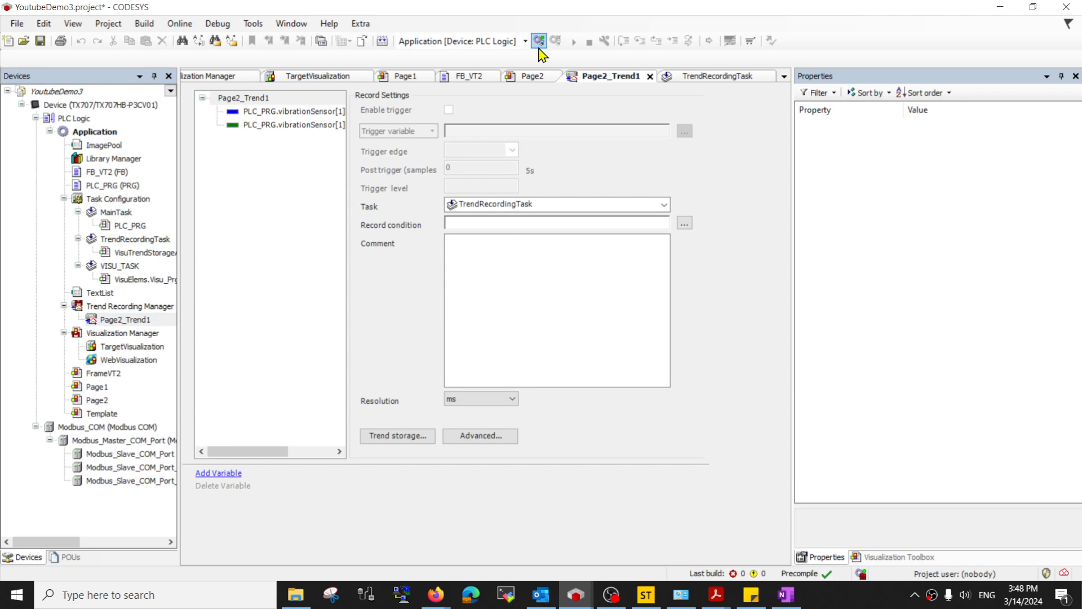
- Log in to the TX707 HMI with the online change, start the application, and open Page2
{"action": "left_click", "coordinate": [515, 325]}
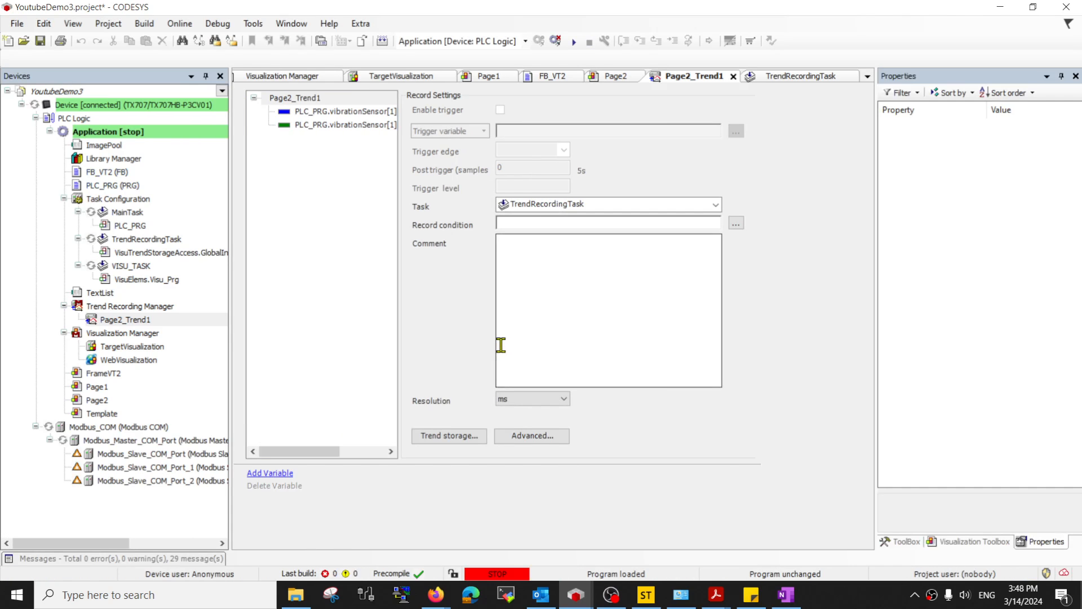
{"action": "left_click", "coordinate": [574, 41]}
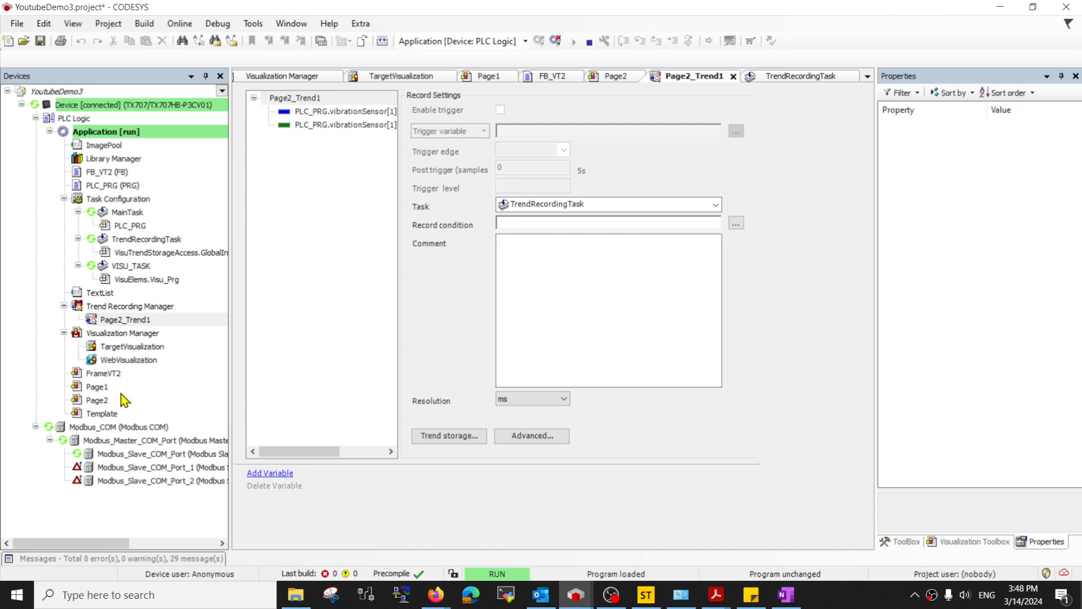
{"action": "double_click", "coordinate": [125, 400]}
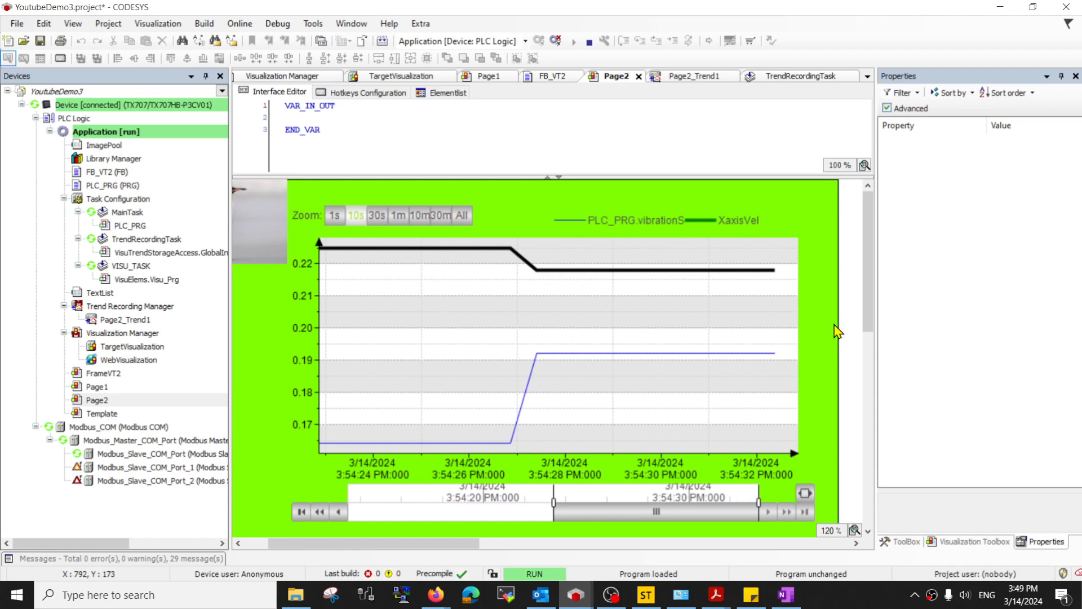
- Scroll Page2's live vibration trend, then launch FileZilla via a Windows search for 'file'
{"action": "scroll", "coordinate": [870, 317], "scroll_direction": "down", "scroll_amount": 1}
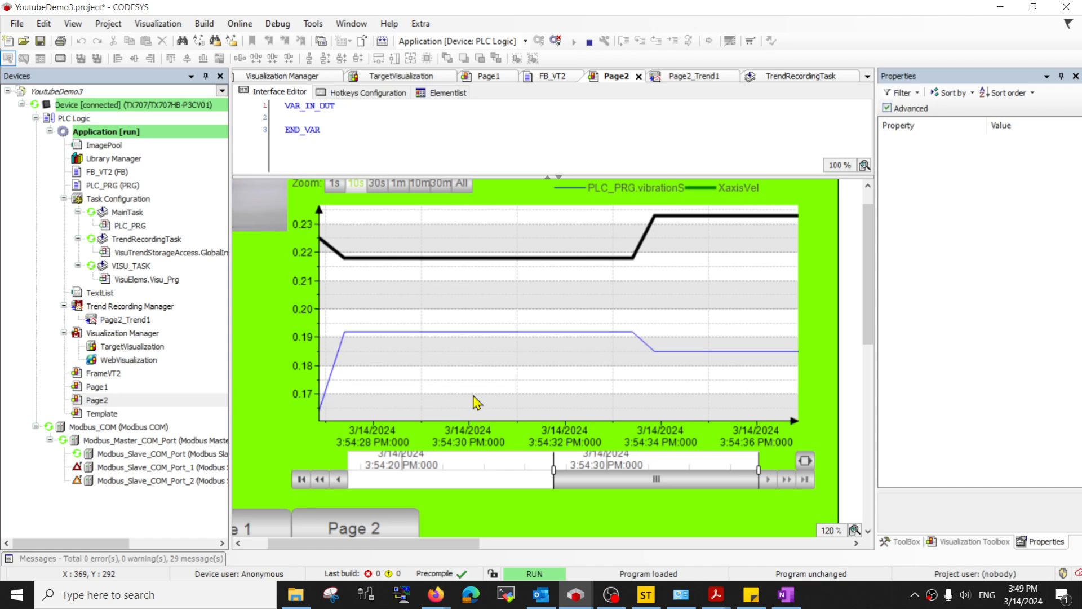
{"action": "key", "text": "super"}
{"action": "type", "text": "file"}
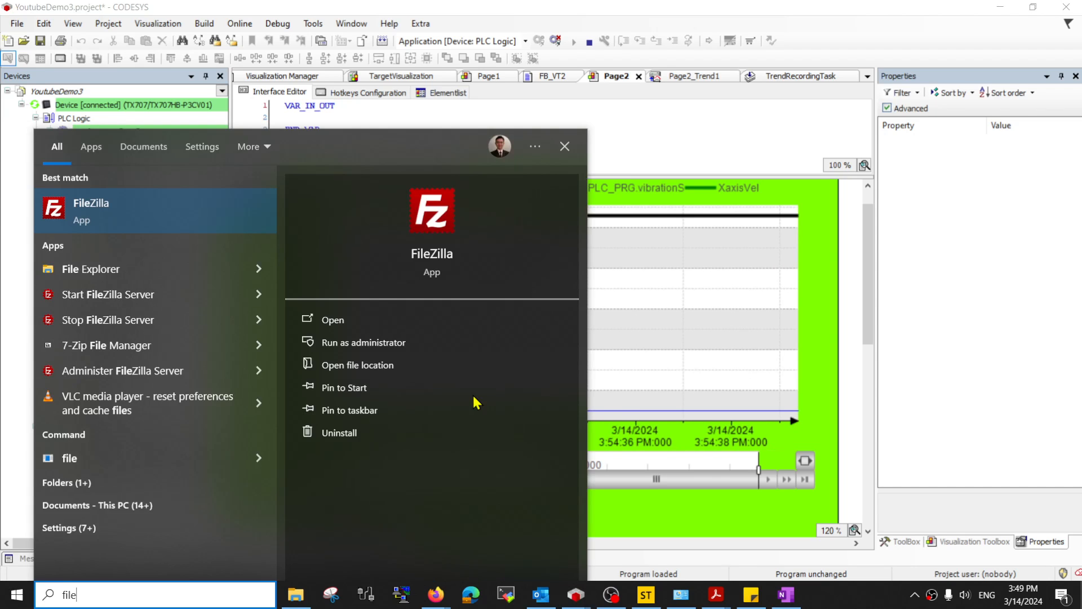
{"action": "key", "text": "Return"}
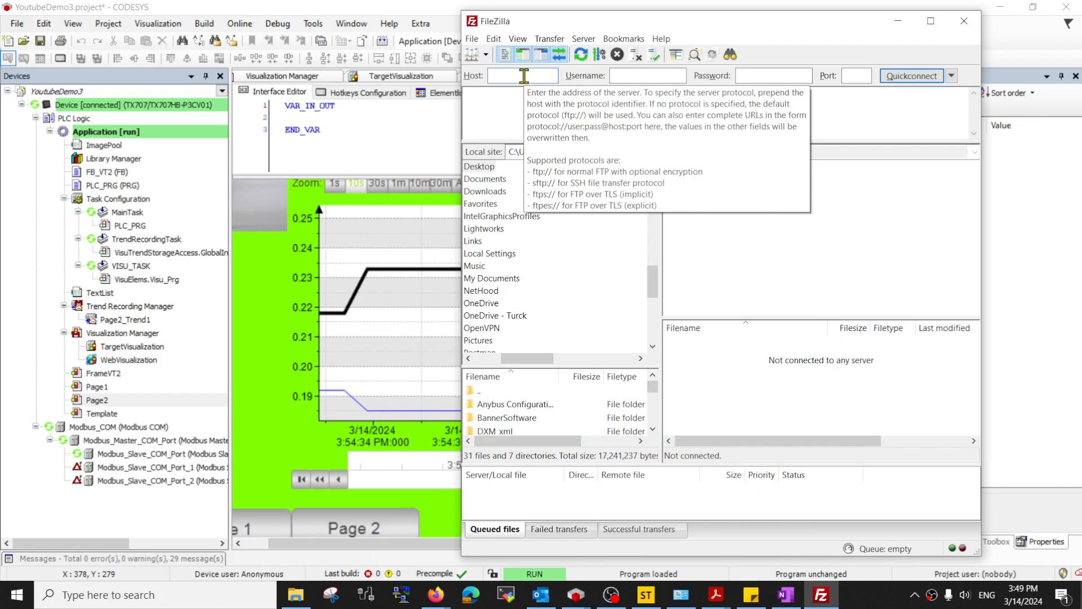
- Quickconnect over SFTP to the HMI at 192.168.0.5 with its username and password, trusting the host key
{"action": "type", "text": "192"}
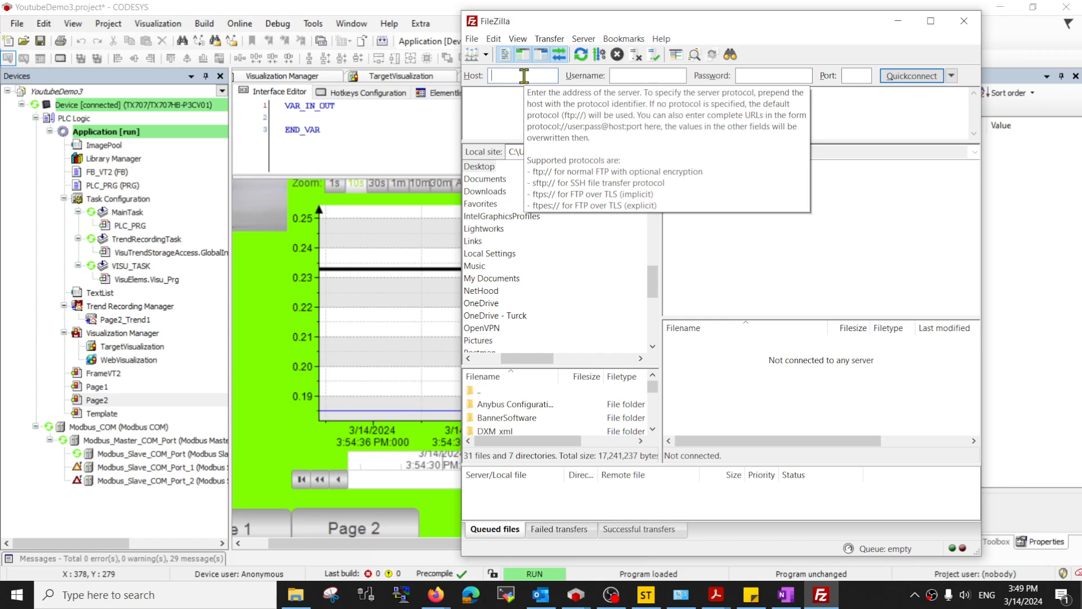
{"action": "type", "text": ".168.1.5"}
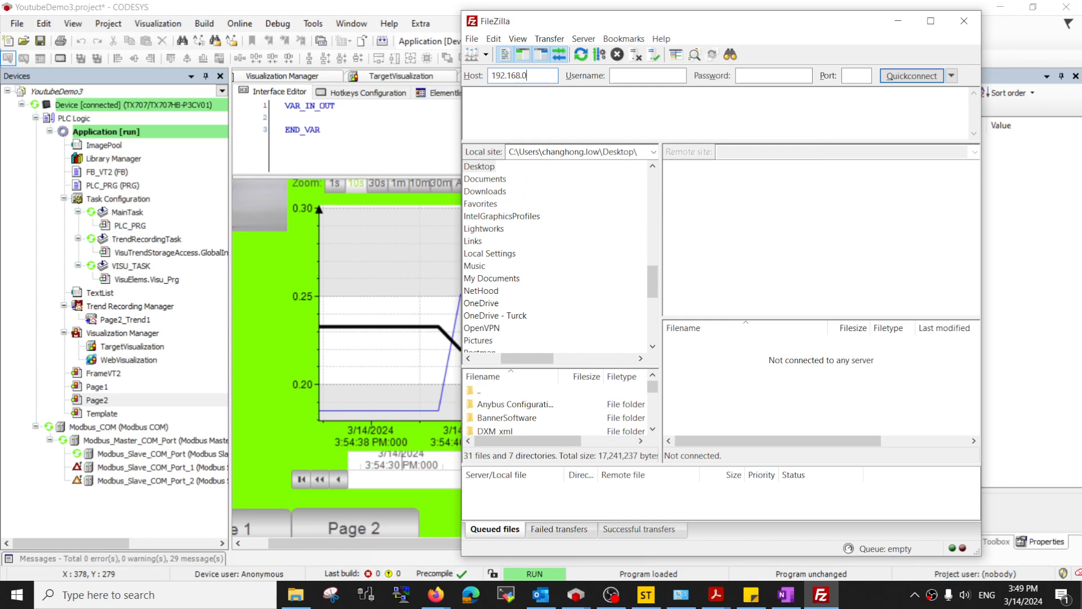
{"action": "key", "text": "Tab"}
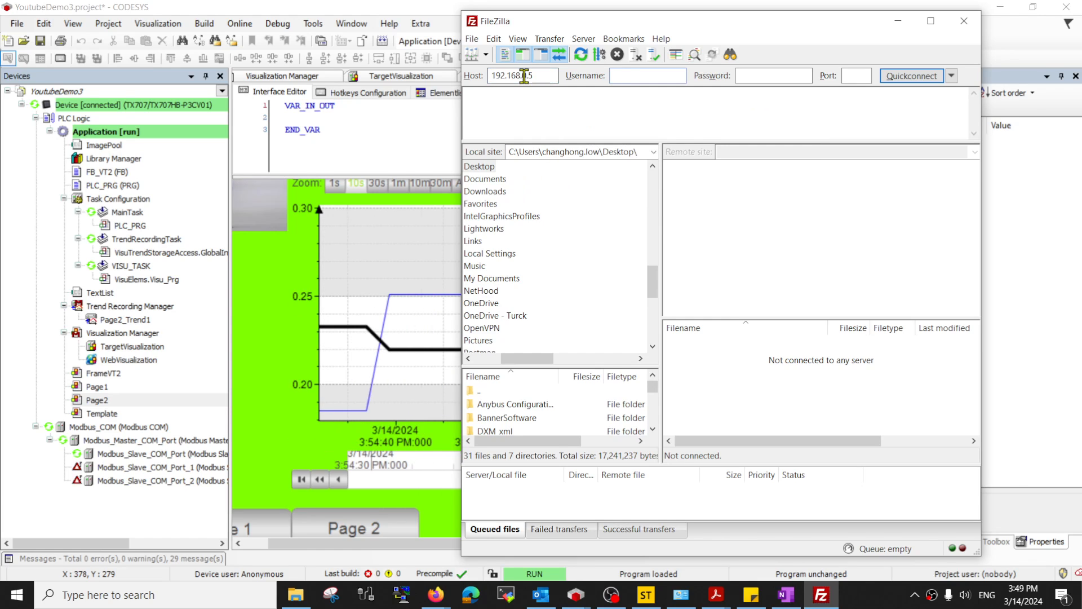
{"action": "type", "text": "admin"}
{"action": "key", "text": "Tab"}
{"action": "type", "text": "admin"}
{"action": "key", "text": "Tab"}
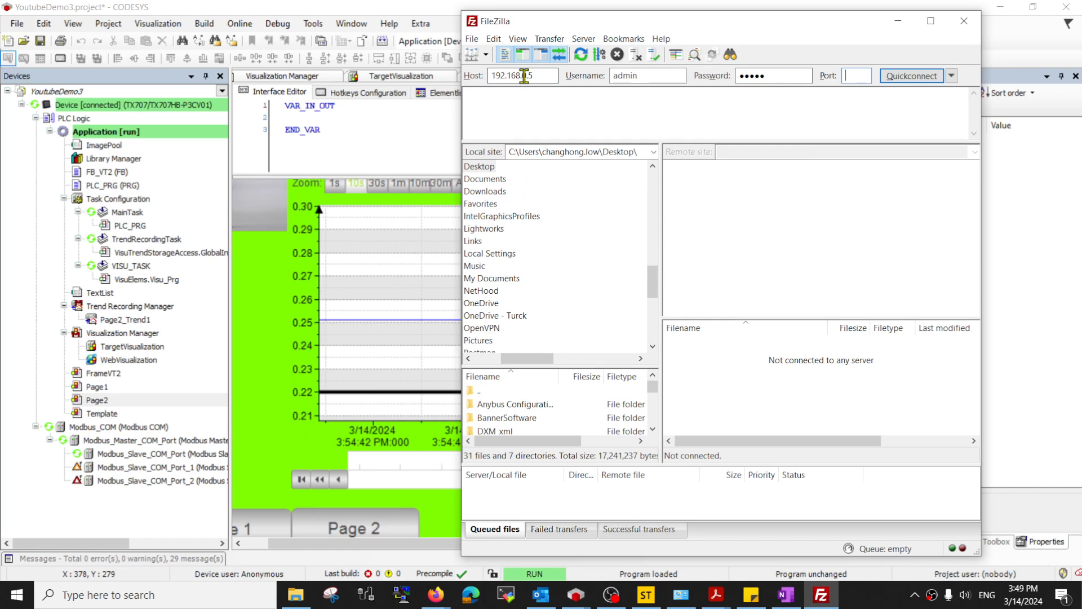
{"action": "key", "text": "Return"}
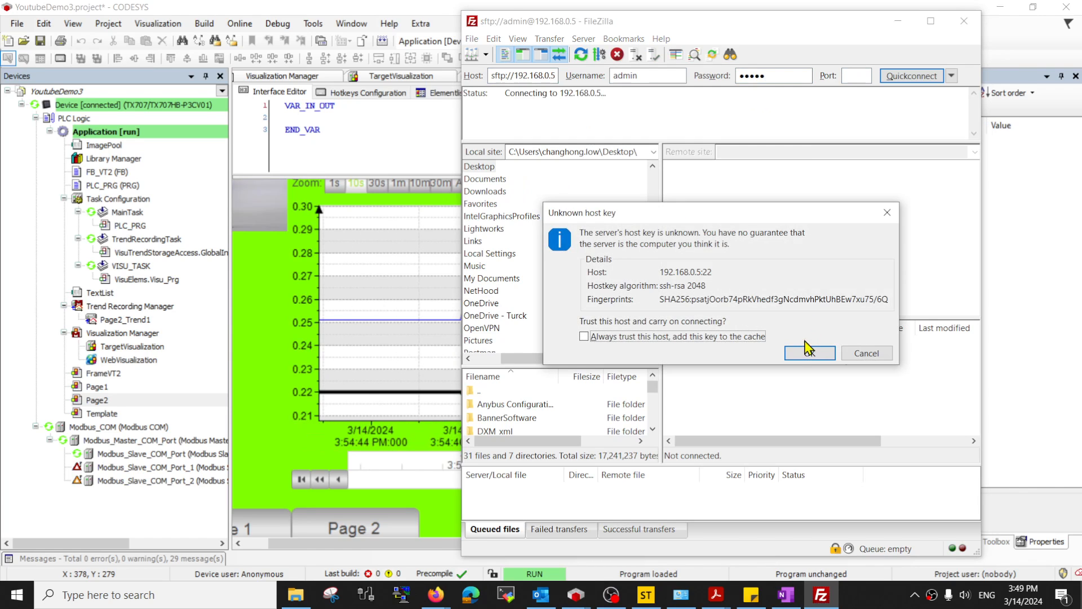
{"action": "left_click", "coordinate": [810, 351]}
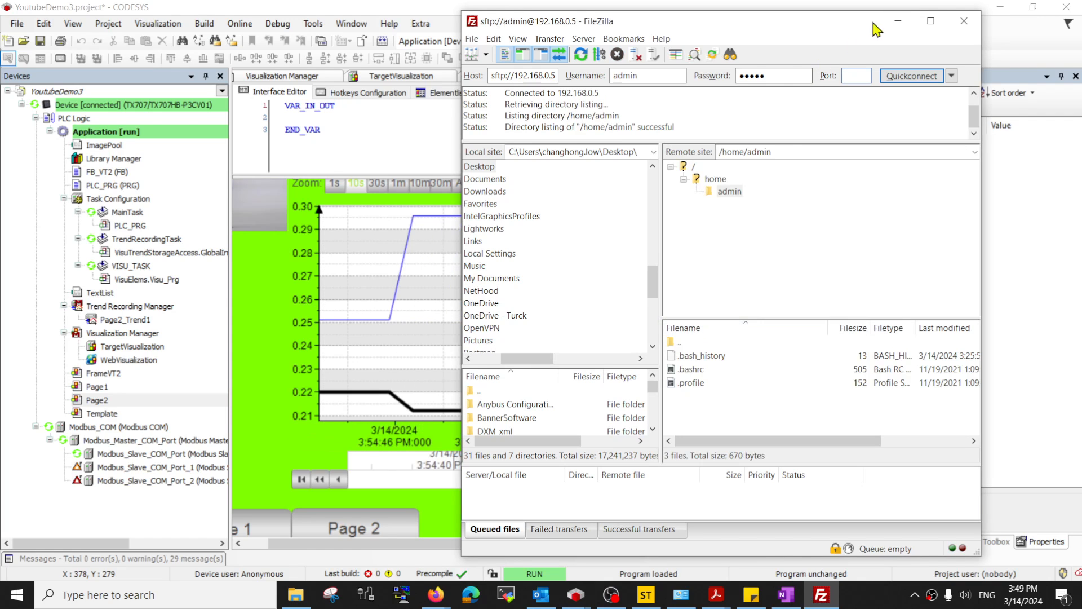
- Browse from the HMI's remote root into the /mnt/data folder
{"action": "left_click", "coordinate": [694, 167]}
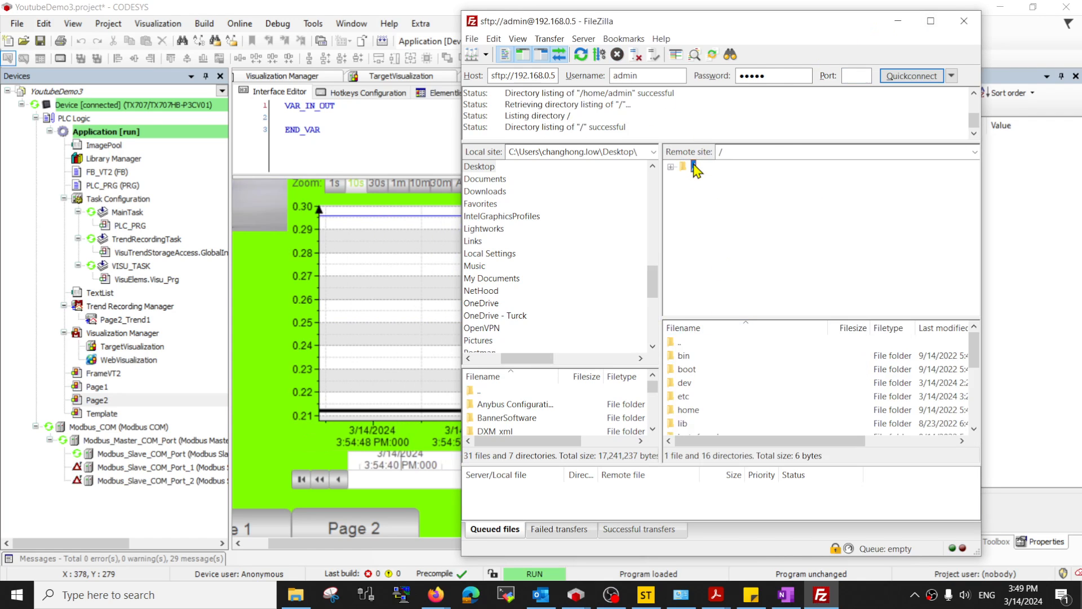
{"action": "scroll", "coordinate": [697, 392], "scroll_direction": "down", "scroll_amount": 4}
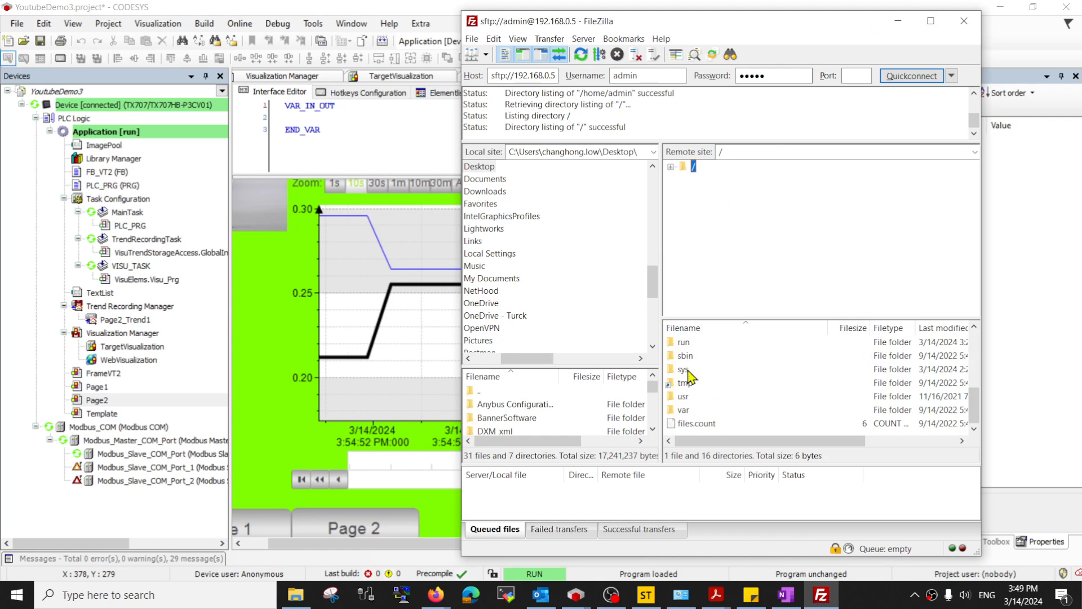
{"action": "left_click", "coordinate": [689, 346]}
{"action": "scroll", "coordinate": [690, 383], "scroll_direction": "up", "scroll_amount": 2}
{"action": "double_click", "coordinate": [689, 396]}
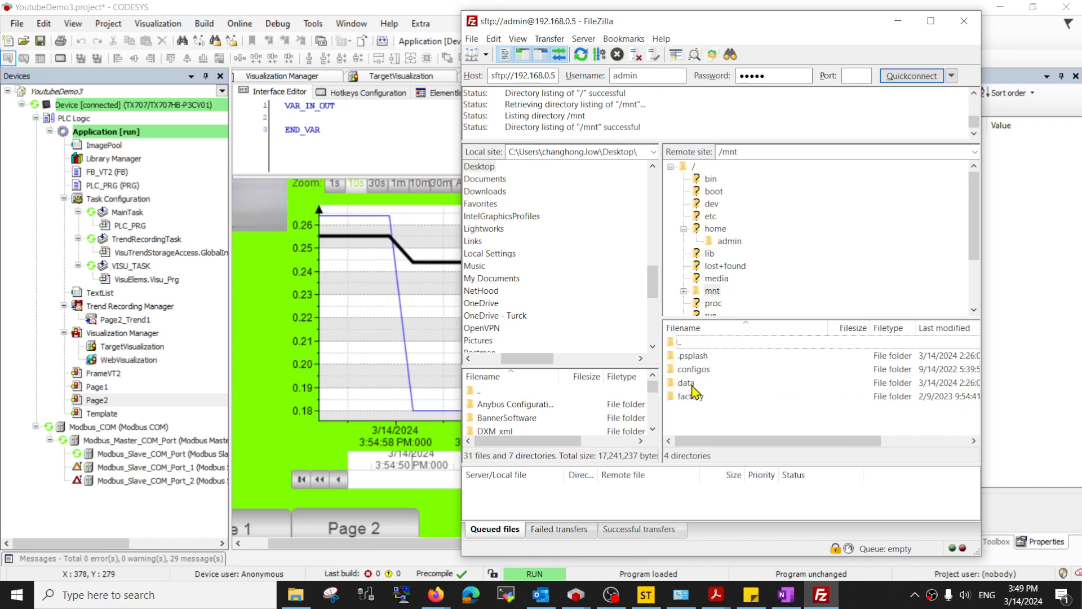
{"action": "double_click", "coordinate": [692, 385]}
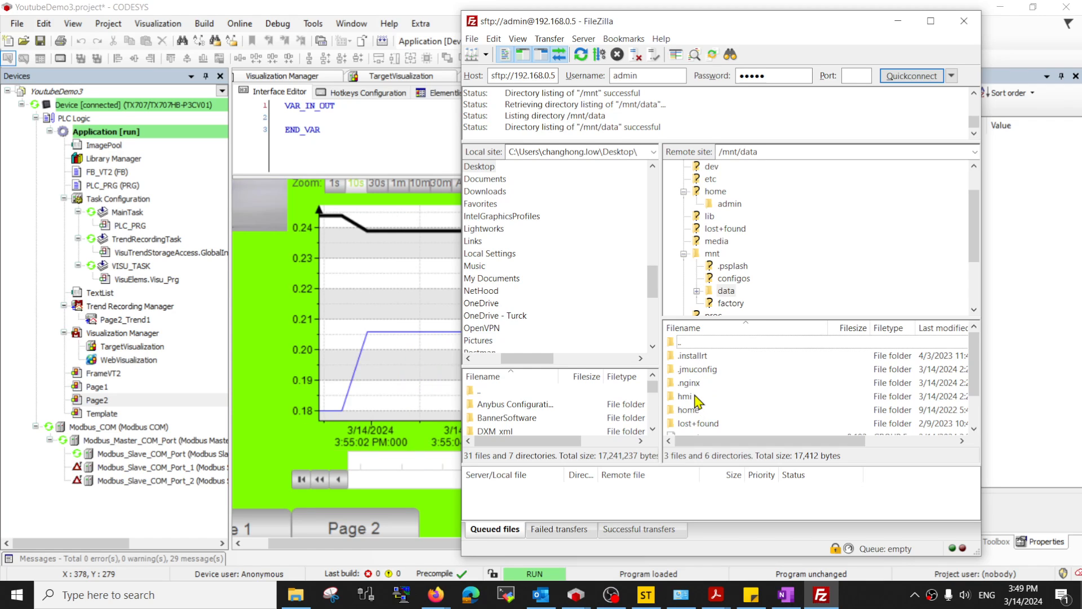
- Go through hmi/cds3/deploy/PlcLogic/trend and select Application.Page2_Trend1.1.sqlite
{"action": "left_click", "coordinate": [697, 397]}
{"action": "double_click", "coordinate": [697, 397]}
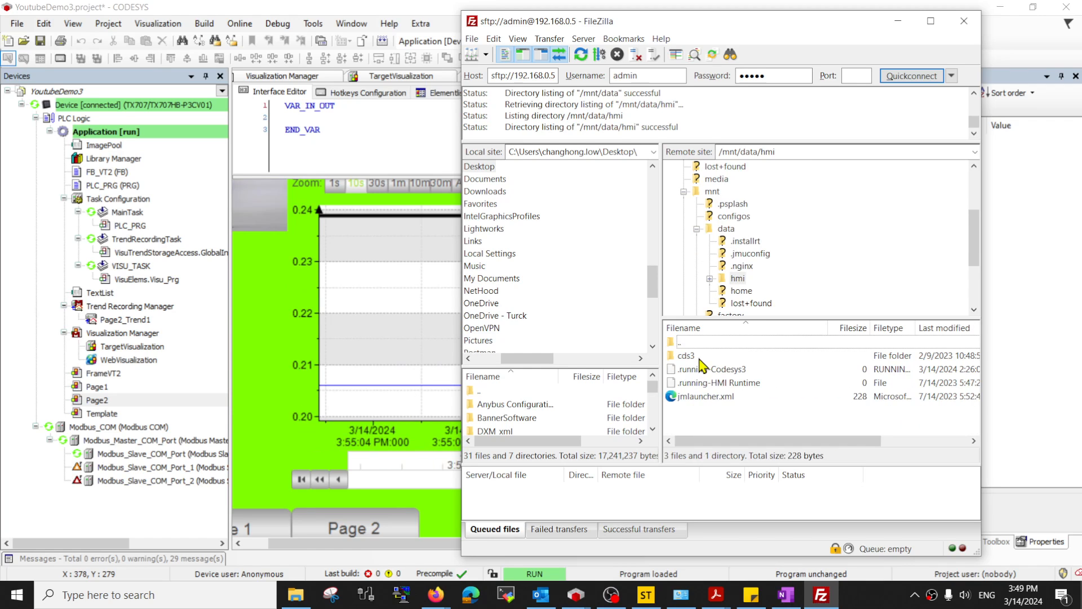
{"action": "double_click", "coordinate": [701, 360]}
{"action": "double_click", "coordinate": [701, 358]}
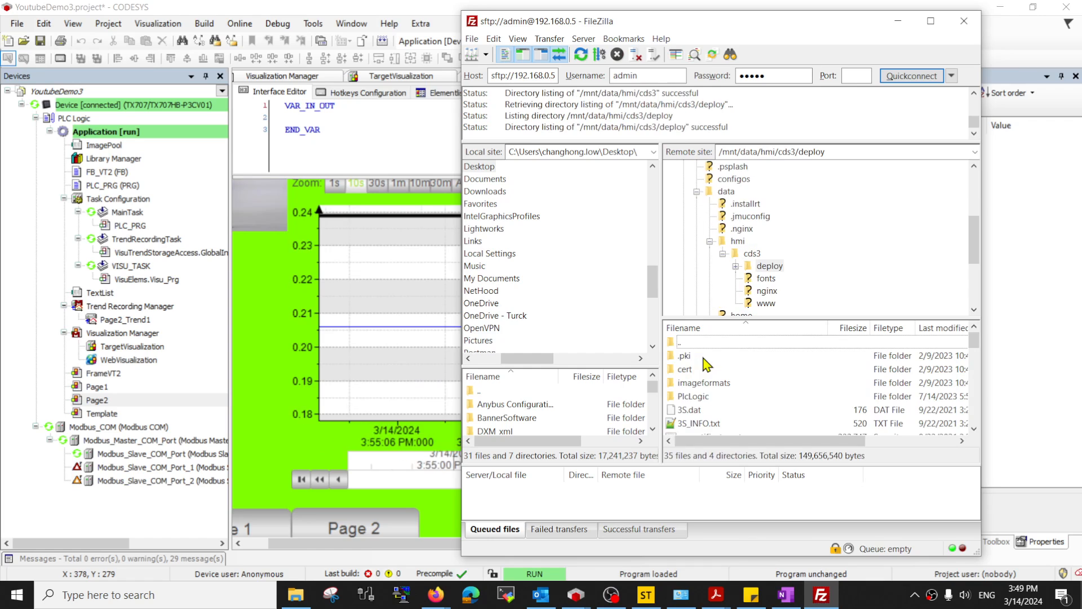
{"action": "double_click", "coordinate": [700, 397]}
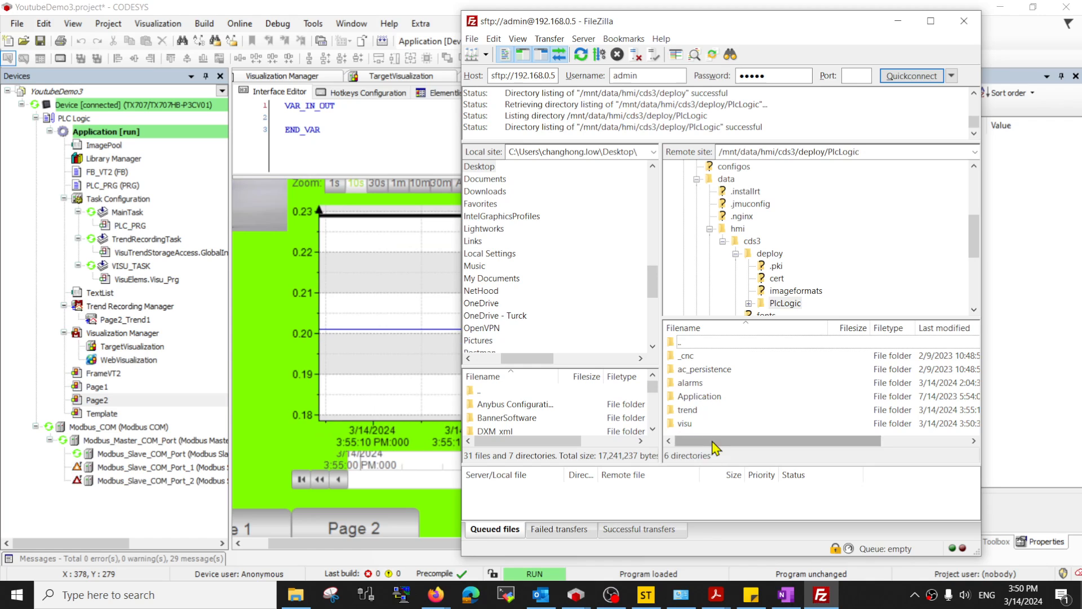
{"action": "double_click", "coordinate": [689, 410]}
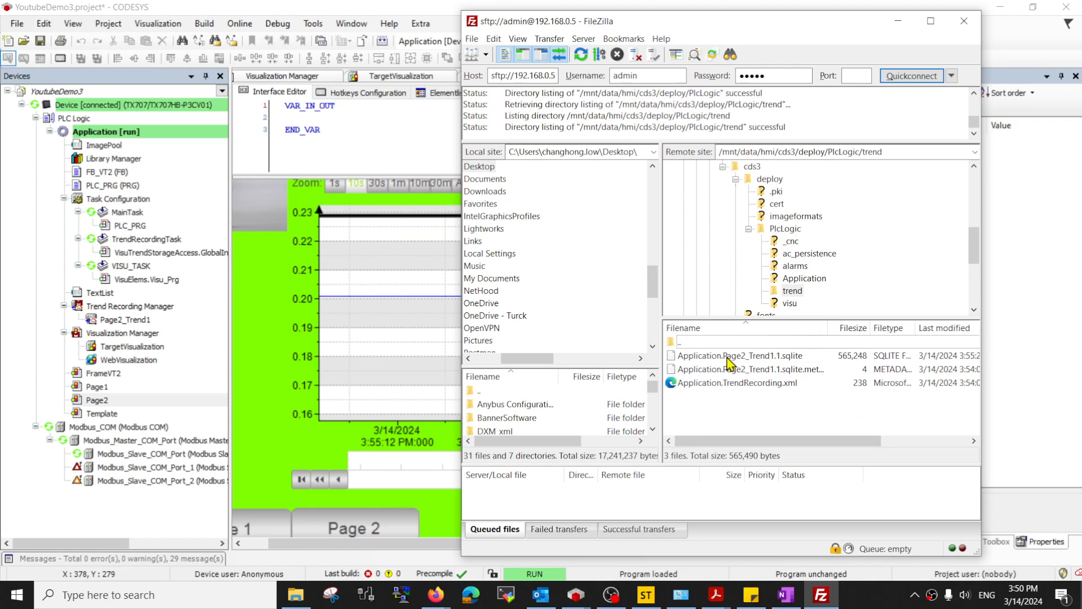
{"action": "left_click", "coordinate": [732, 357]}
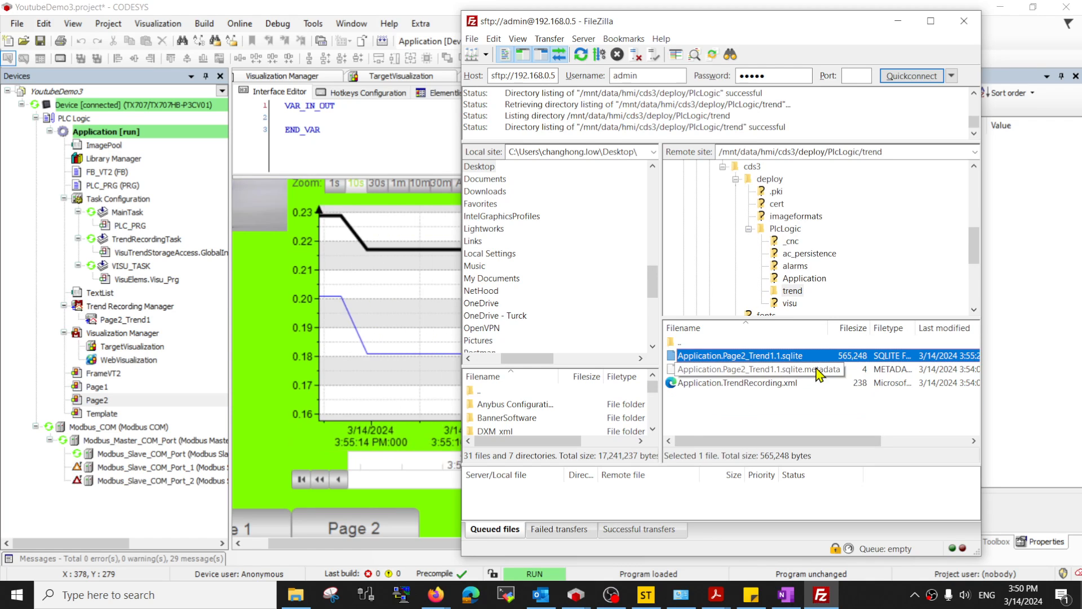
{"action": "left_click", "coordinate": [898, 21]}
- Drag Application.Page2_Trend1.1.sqlite onto the desktop, overwriting the older copy there
{"action": "left_click", "coordinate": [997, 7]}
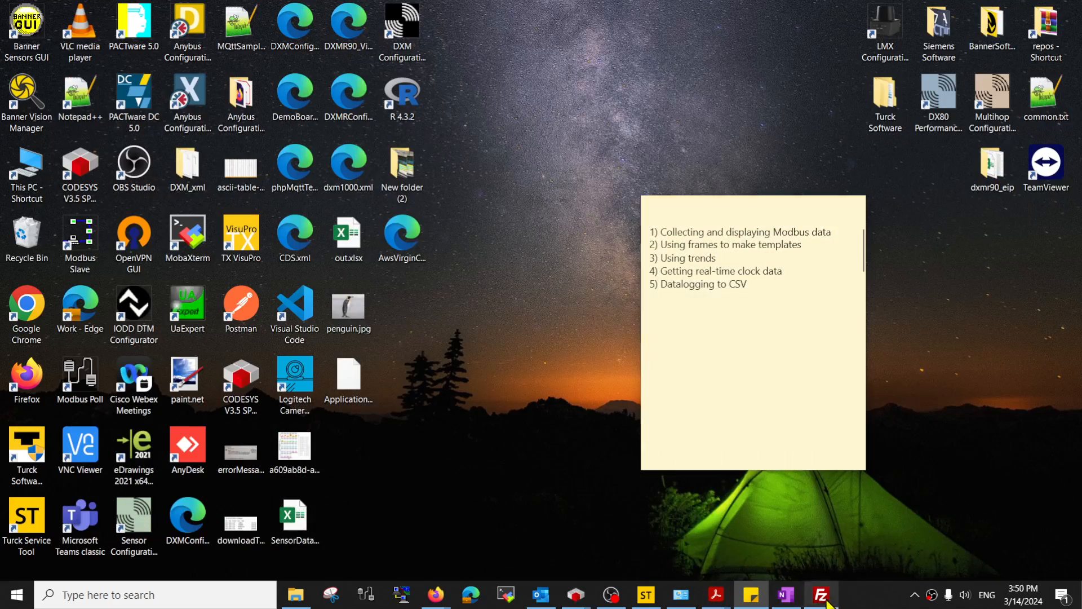
{"action": "left_click", "coordinate": [827, 600]}
{"action": "left_click_drag", "start_coordinate": [445, 426], "coordinate": [445, 426]}
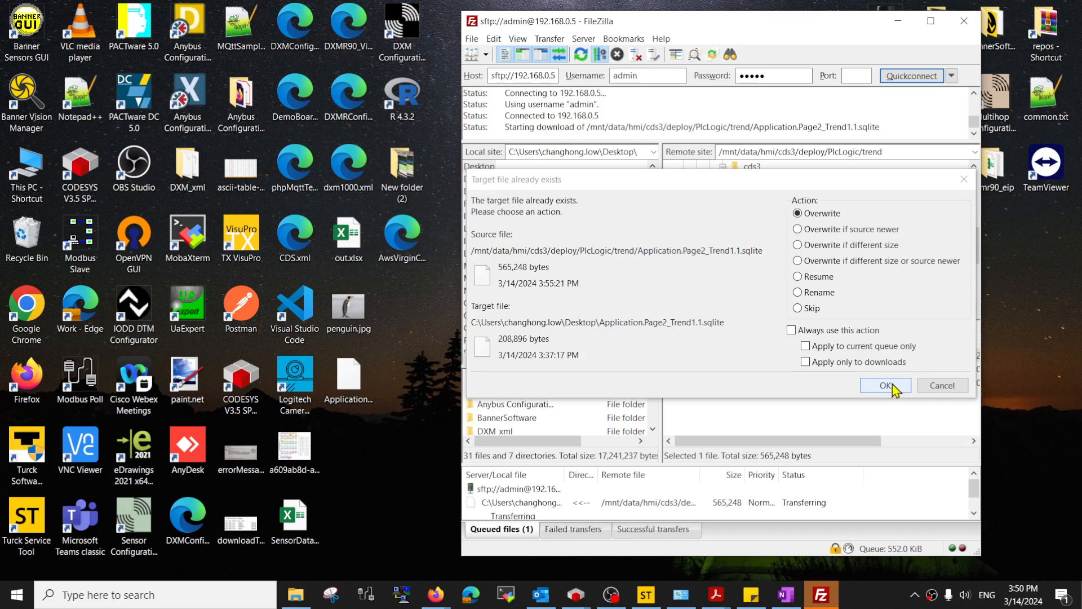
{"action": "left_click", "coordinate": [893, 388]}
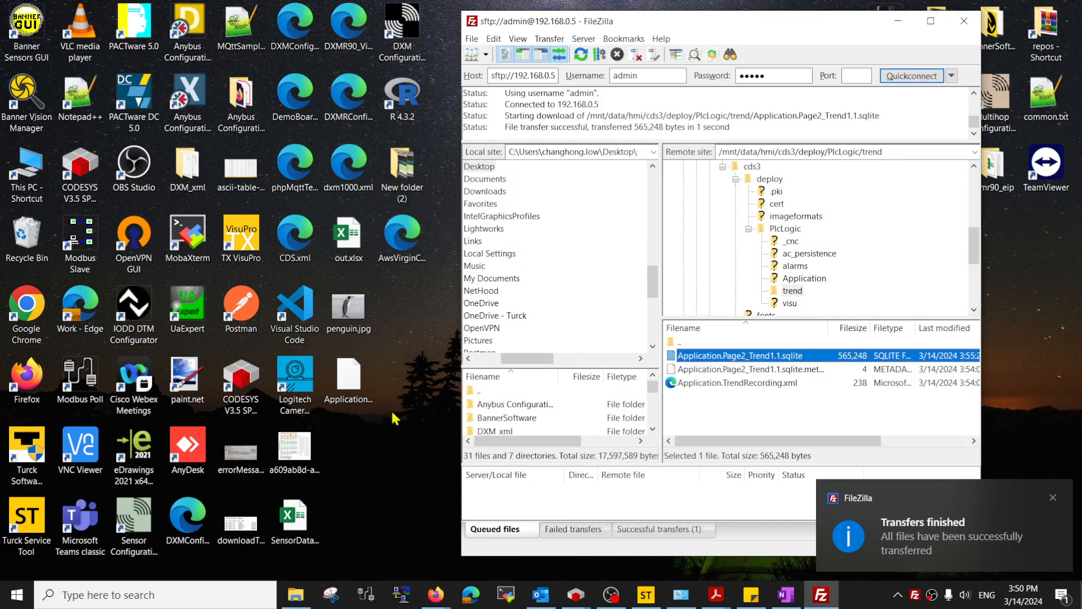
{"action": "left_click", "coordinate": [350, 383]}
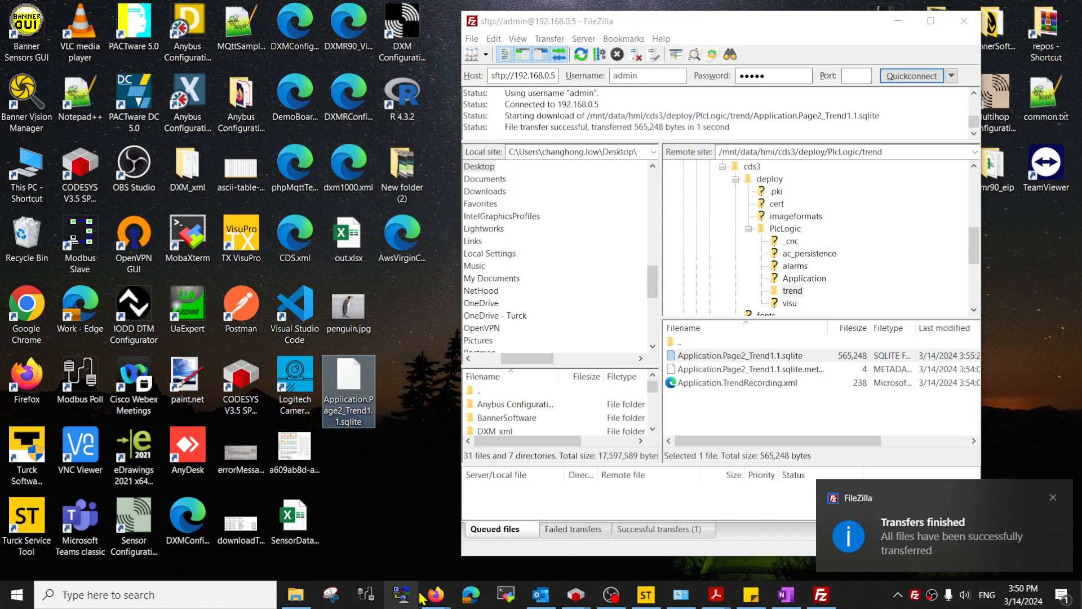
{"action": "left_click", "coordinate": [437, 593]}
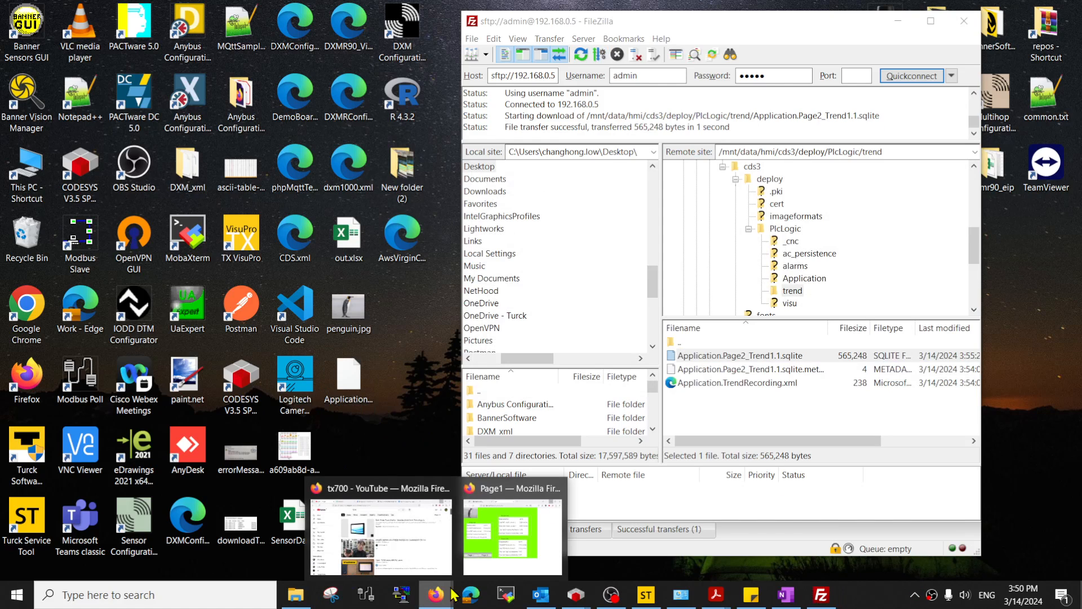
- In a new Firefox tab, search Google for 'sqlite reader'
{"action": "left_click", "coordinate": [429, 544]}
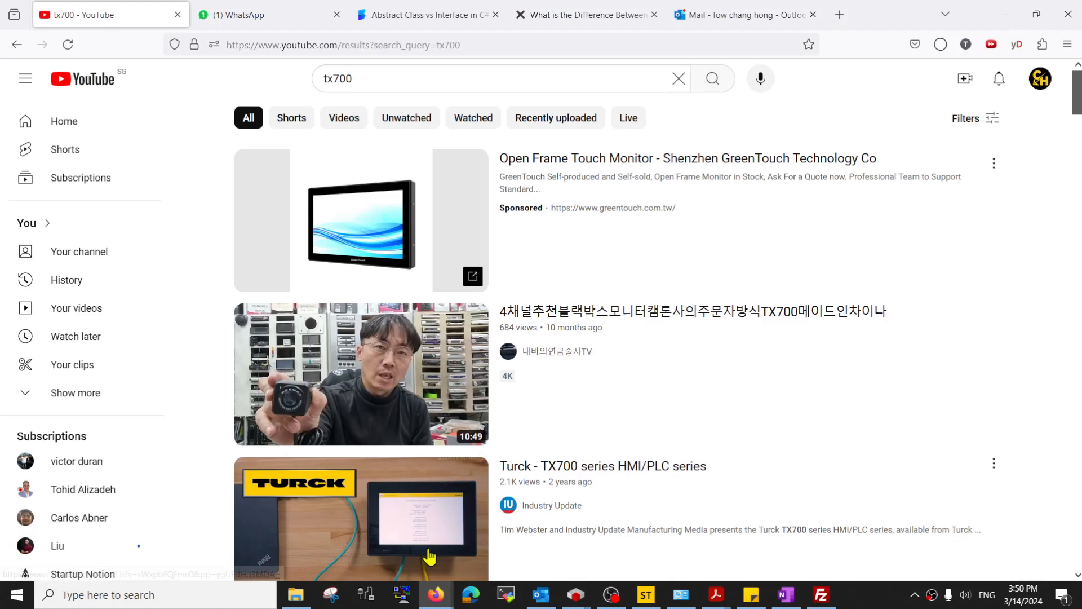
{"action": "left_click", "coordinate": [840, 16]}
{"action": "left_click", "coordinate": [580, 44]}
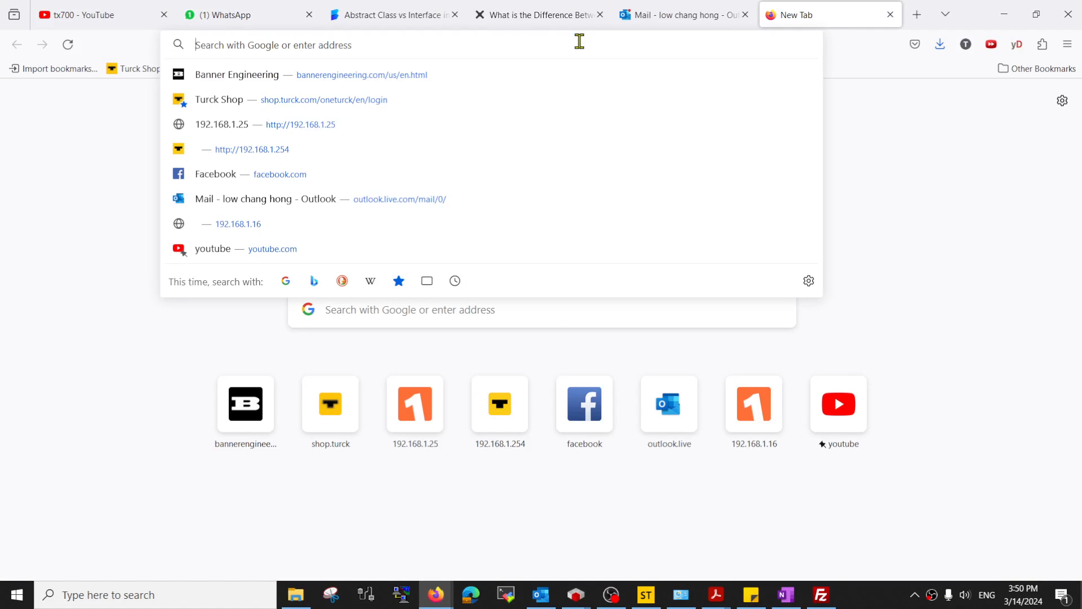
{"action": "type", "text": "192"}
{"action": "key", "text": "BackSpace"}
{"action": "key", "text": "BackSpace"}
{"action": "key", "text": "BackSpace"}
{"action": "key", "text": "BackSpace"}
{"action": "type", "text": "sql"}
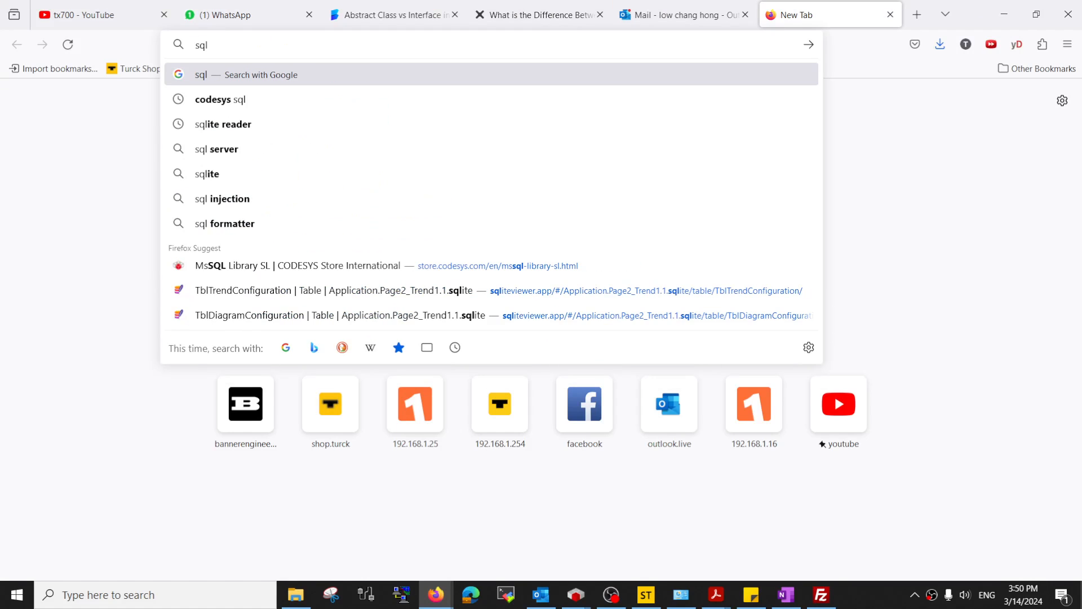
{"action": "type", "text": "ite"}
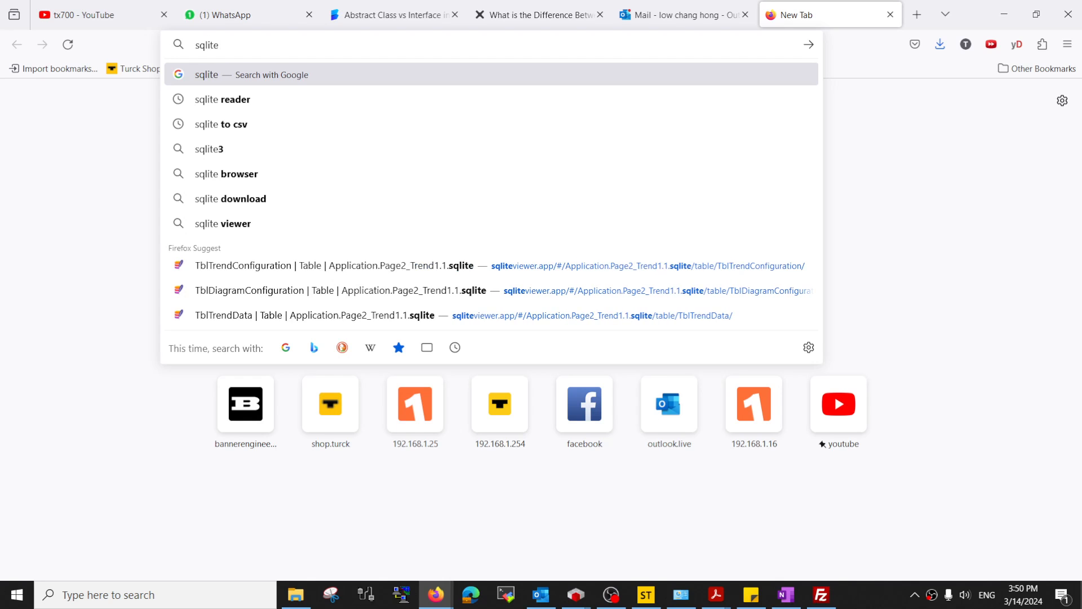
{"action": "type", "text": " reader"}
{"action": "key", "text": "Return"}
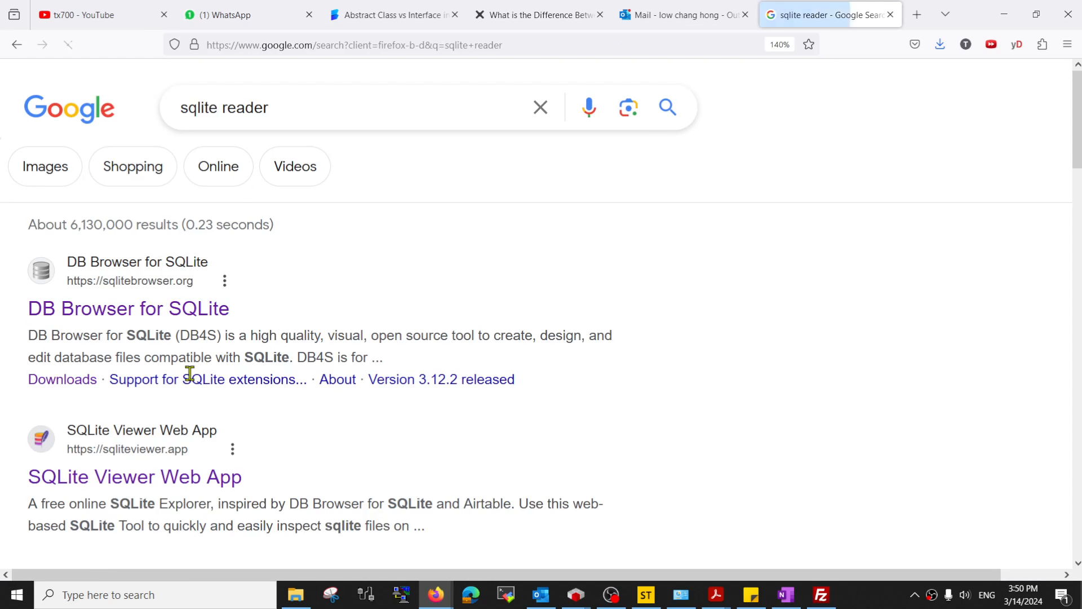
- Load Application.Page2_Trend1.1.sqlite into SQLite Viewer Web App and show the TblTrendData table
{"action": "left_click", "coordinate": [183, 475]}
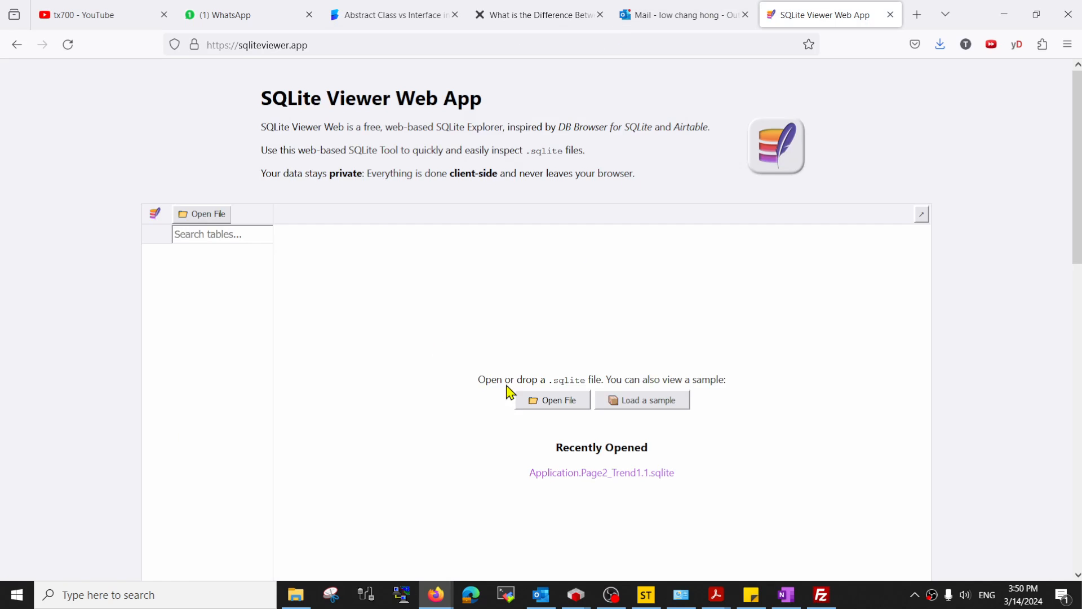
{"action": "left_click", "coordinate": [554, 404]}
{"action": "left_click", "coordinate": [370, 232]}
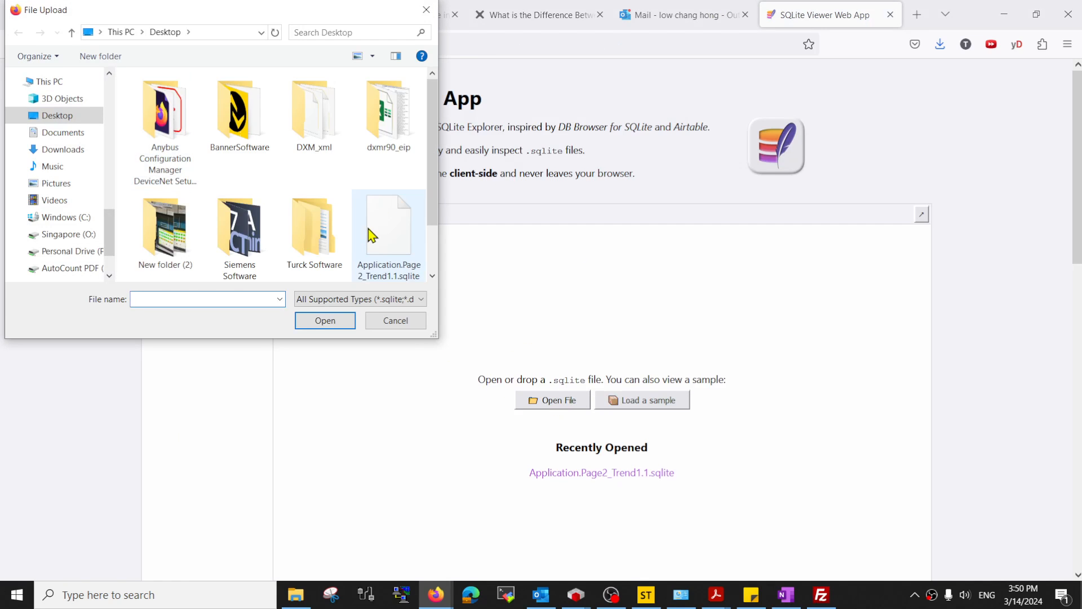
{"action": "left_click", "coordinate": [336, 321]}
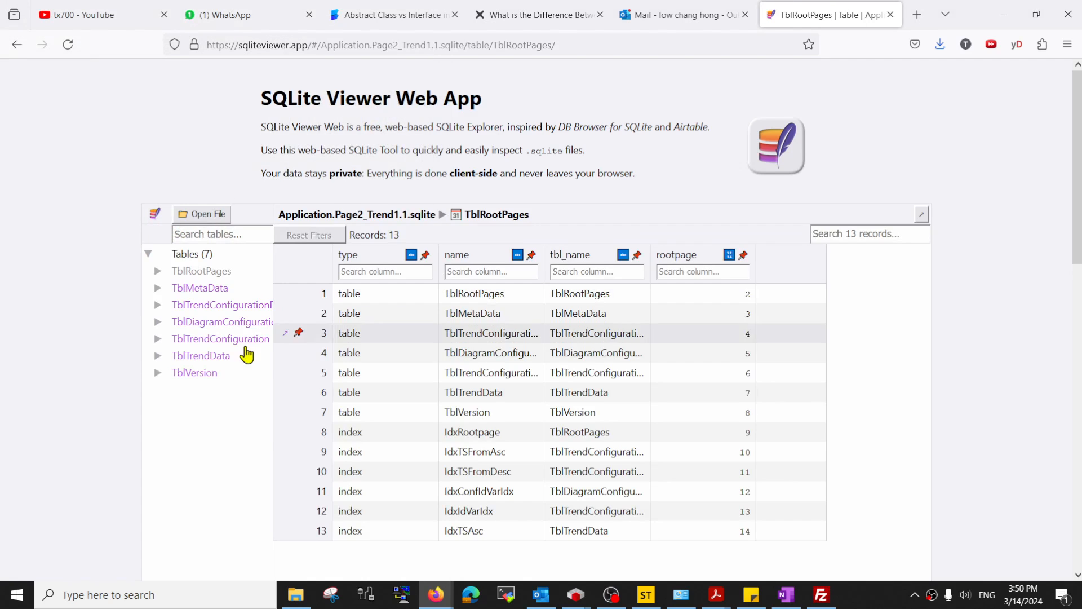
{"action": "scroll", "coordinate": [592, 437], "scroll_direction": "down", "scroll_amount": 5}
{"action": "scroll", "coordinate": [676, 403], "scroll_direction": "up", "scroll_amount": 5}
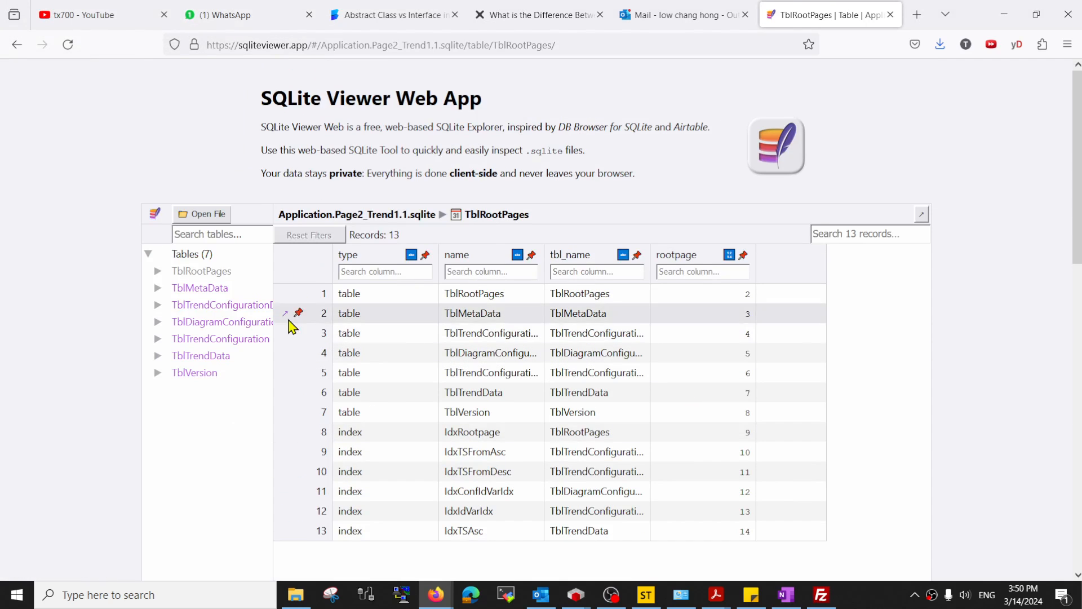
{"action": "left_click", "coordinate": [190, 361]}
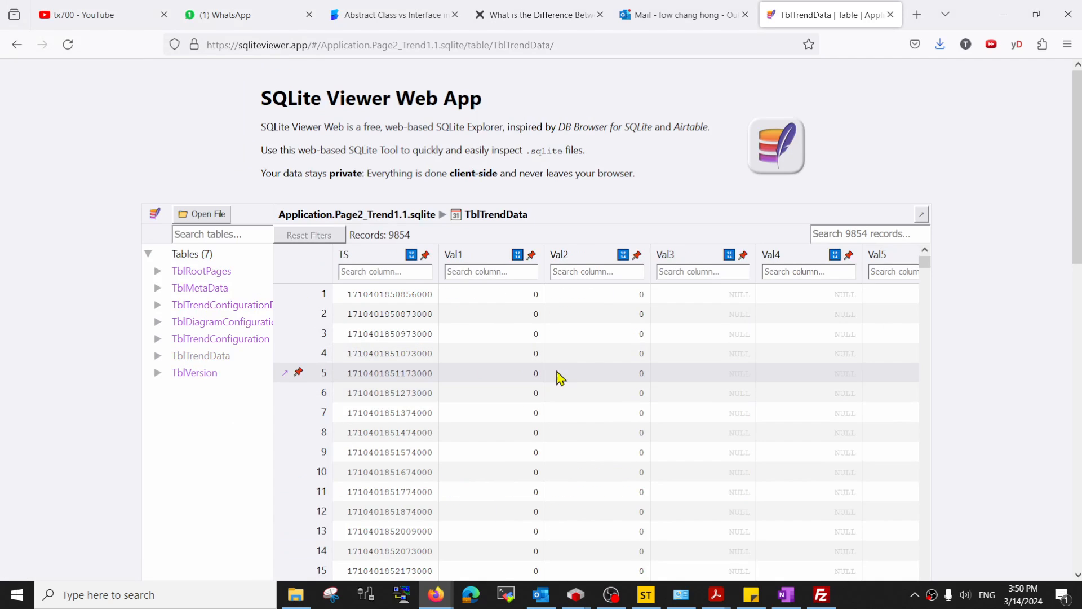
- Scroll through the 9854 TblTrendData records to page 99, then minimize Firefox
{"action": "scroll", "coordinate": [586, 379], "scroll_direction": "down", "scroll_amount": 20}
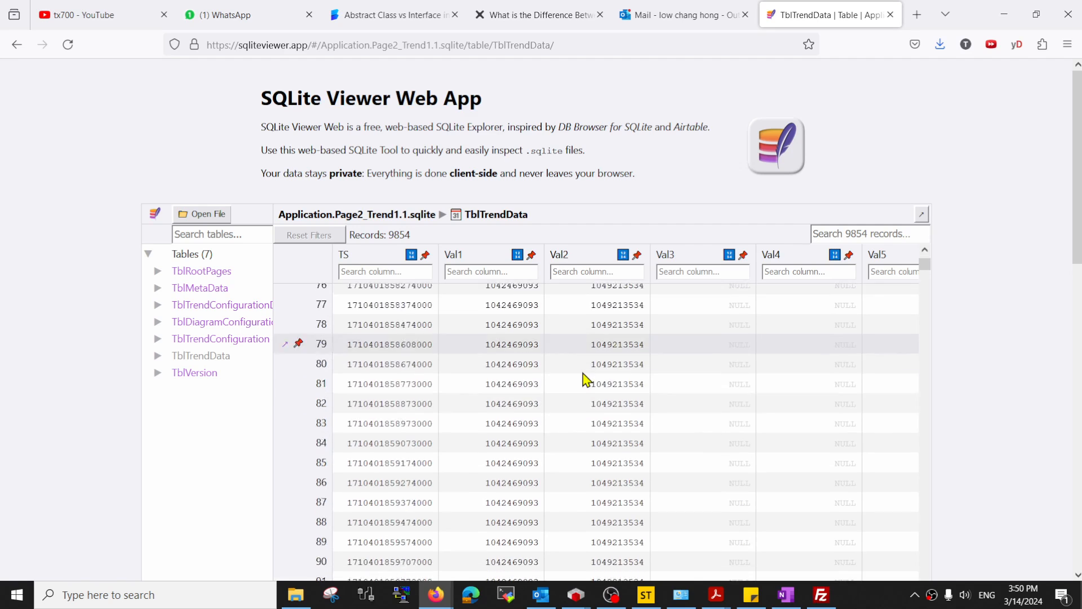
{"action": "scroll", "coordinate": [586, 380], "scroll_direction": "down", "scroll_amount": 20}
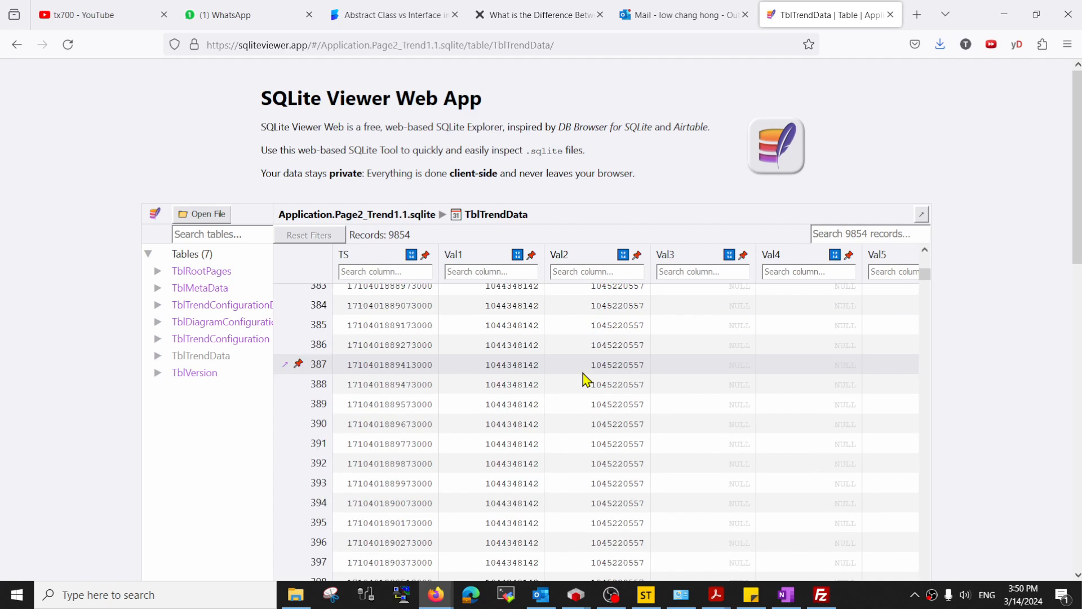
{"action": "left_click_drag", "start_coordinate": [925, 277], "coordinate": [933, 573]}
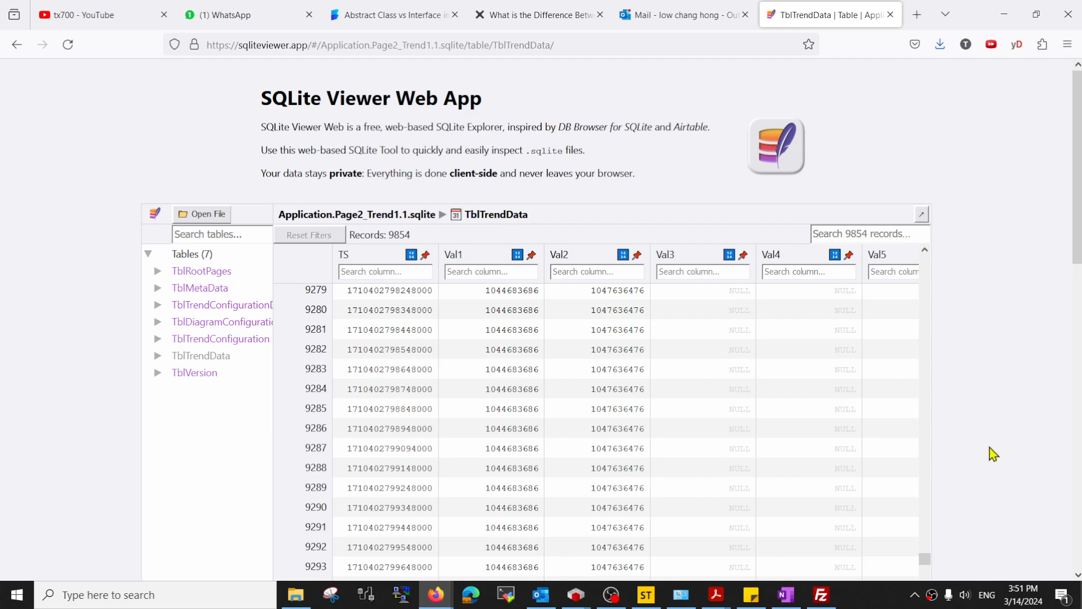
{"action": "scroll", "coordinate": [994, 434], "scroll_direction": "down", "scroll_amount": 7}
{"action": "scroll", "coordinate": [993, 434], "scroll_direction": "up", "scroll_amount": 3}
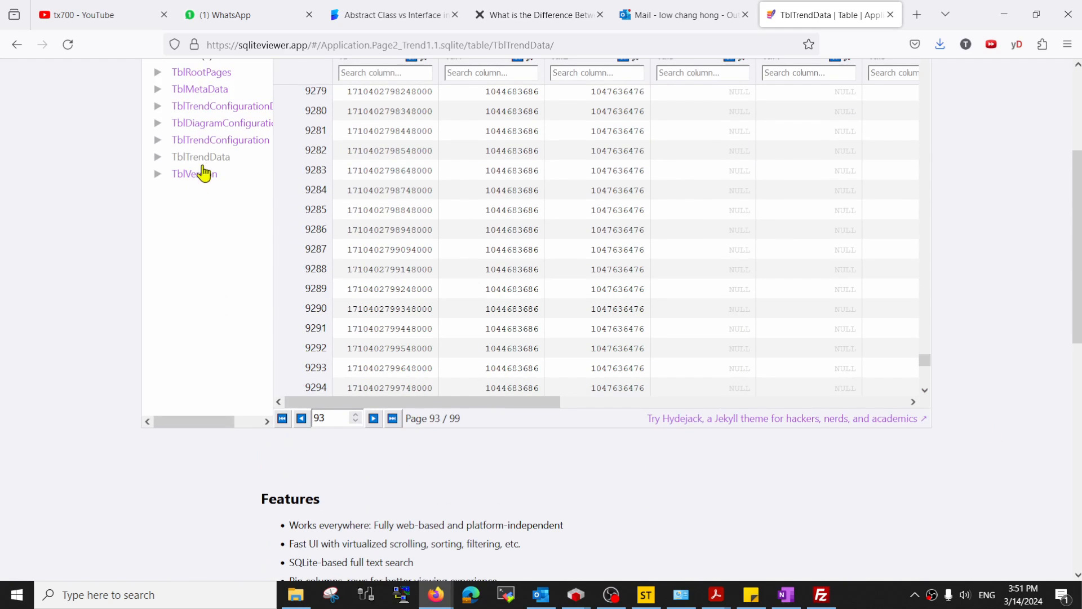
{"action": "scroll", "coordinate": [888, 488], "scroll_direction": "up", "scroll_amount": 3}
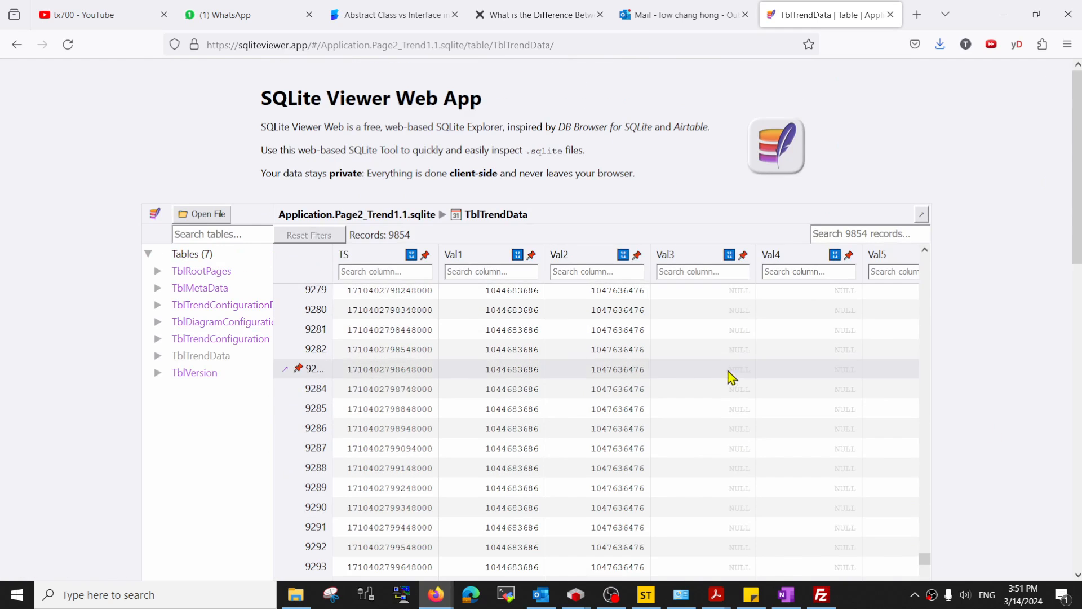
{"action": "scroll", "coordinate": [731, 377], "scroll_direction": "down", "scroll_amount": 15}
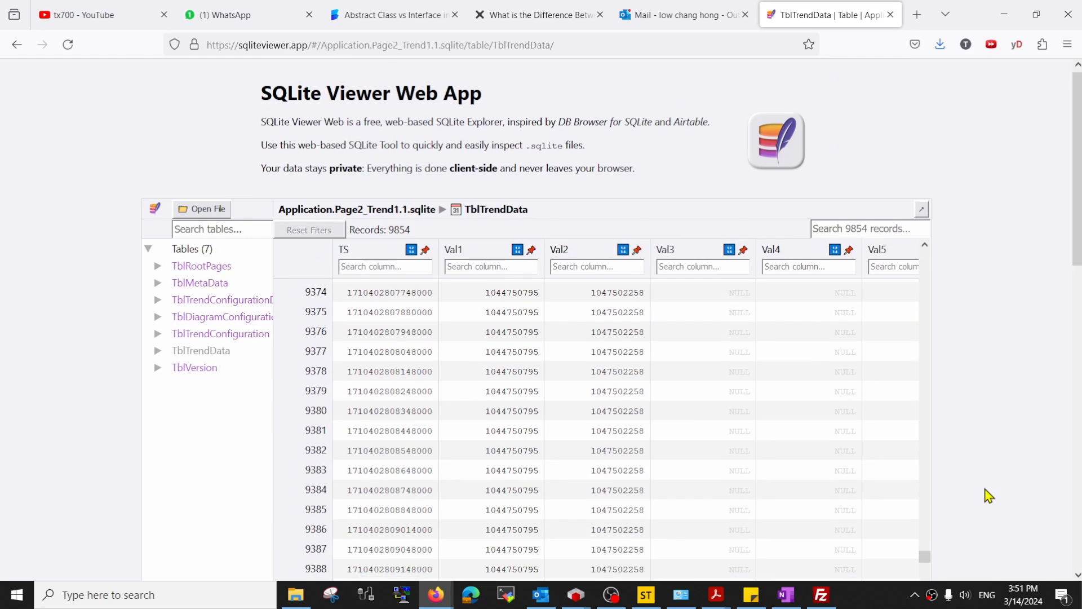
{"action": "scroll", "coordinate": [989, 496], "scroll_direction": "down", "scroll_amount": 7}
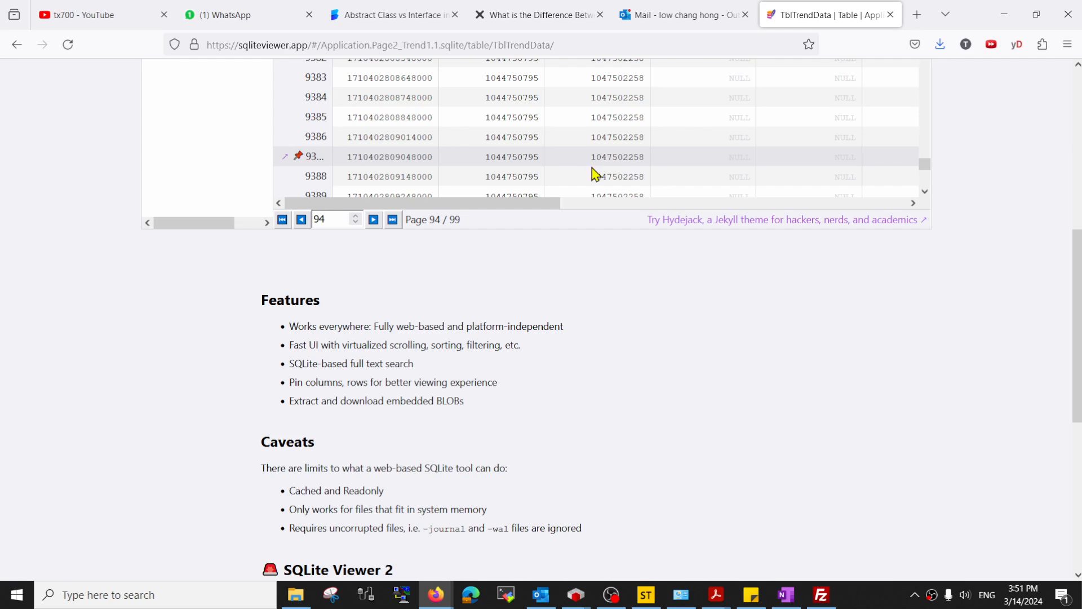
{"action": "scroll", "coordinate": [625, 179], "scroll_direction": "down", "scroll_amount": 20}
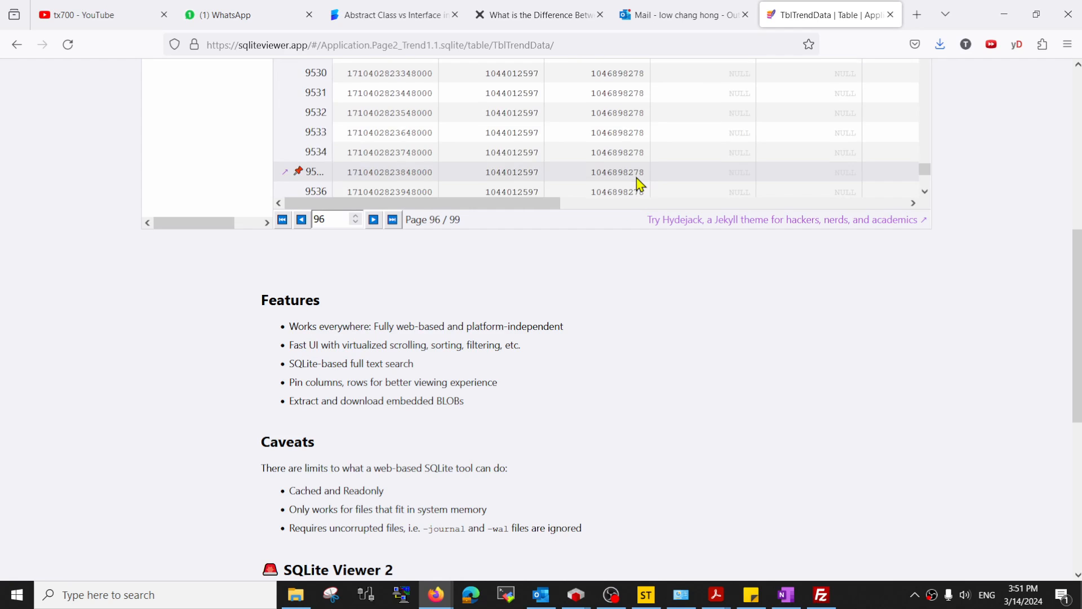
{"action": "scroll", "coordinate": [639, 183], "scroll_direction": "down", "scroll_amount": 20}
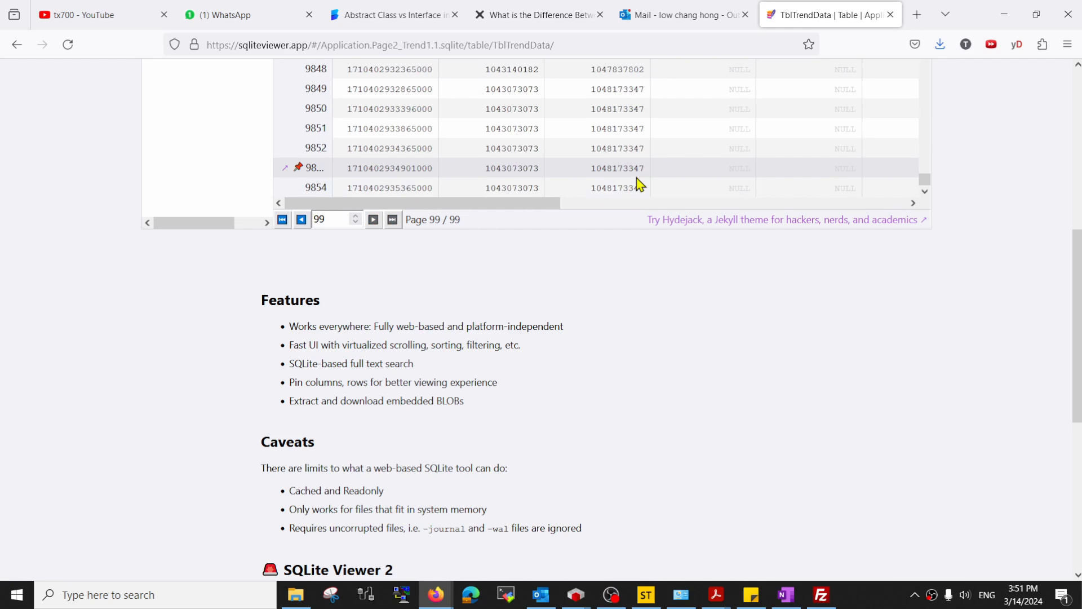
{"action": "scroll", "coordinate": [639, 183], "scroll_direction": "up", "scroll_amount": 2}
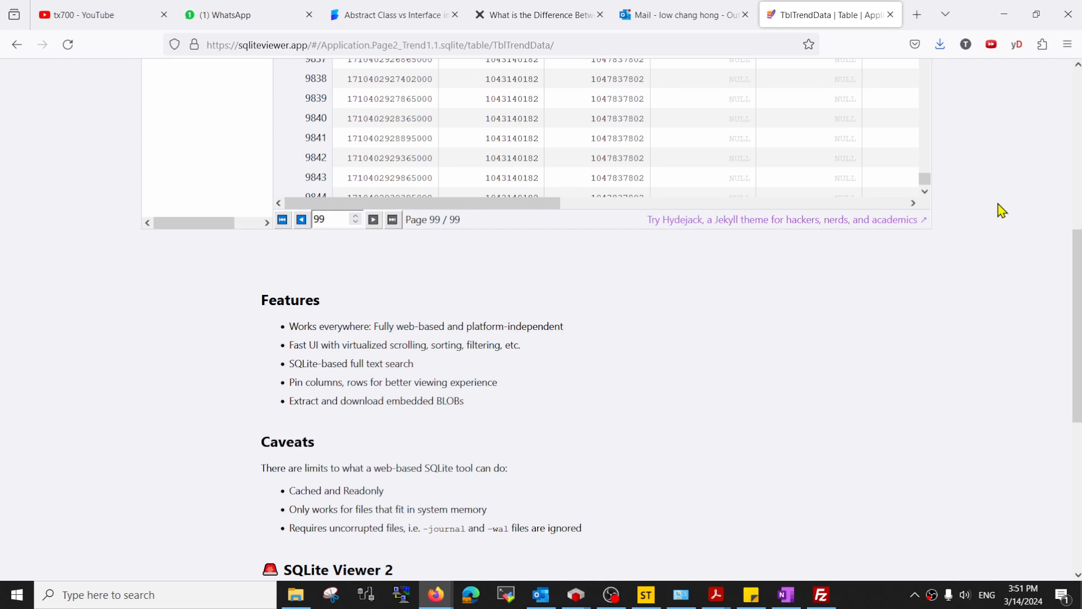
{"action": "scroll", "coordinate": [1001, 211], "scroll_direction": "up", "scroll_amount": 7}
{"action": "scroll", "coordinate": [1026, 261], "scroll_direction": "down", "scroll_amount": 4}
{"action": "left_click_drag", "start_coordinate": [1072, 203], "coordinate": [1076, 174]}
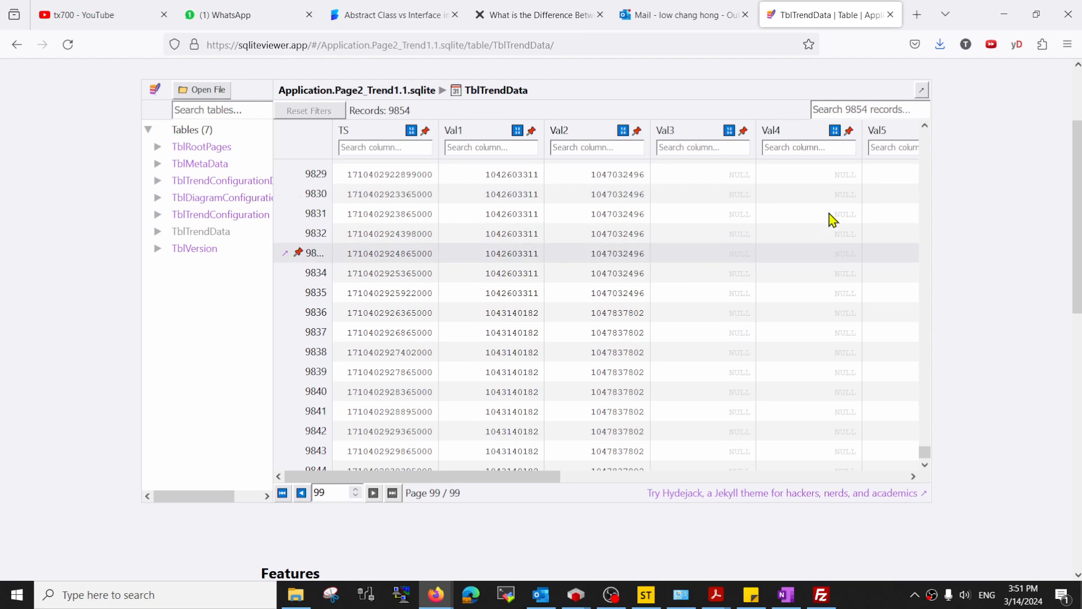
{"action": "left_click", "coordinate": [1001, 14]}
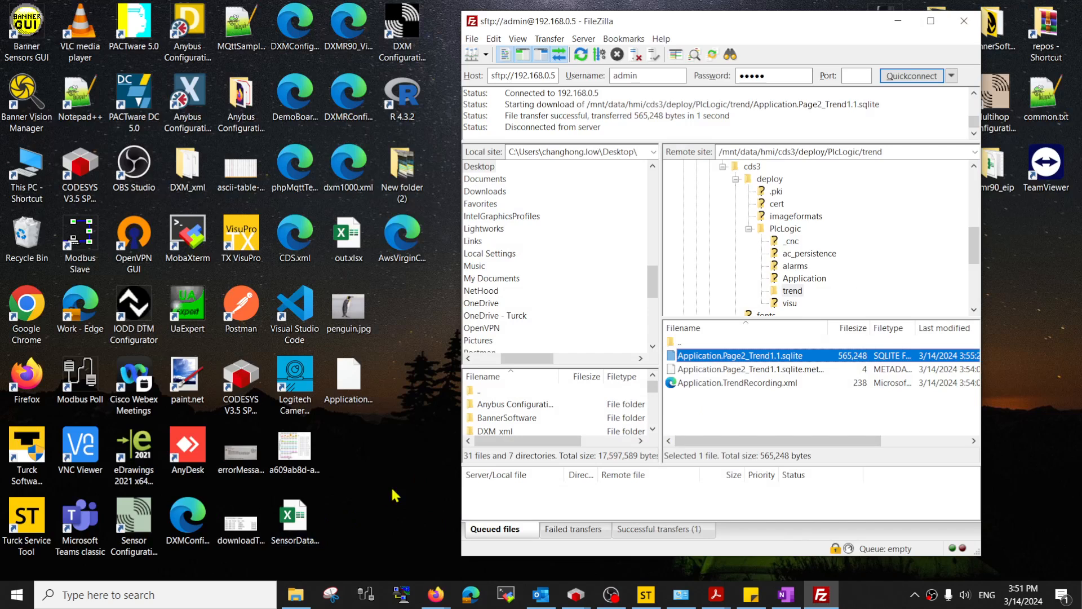
{"action": "right_click", "coordinate": [292, 527]}
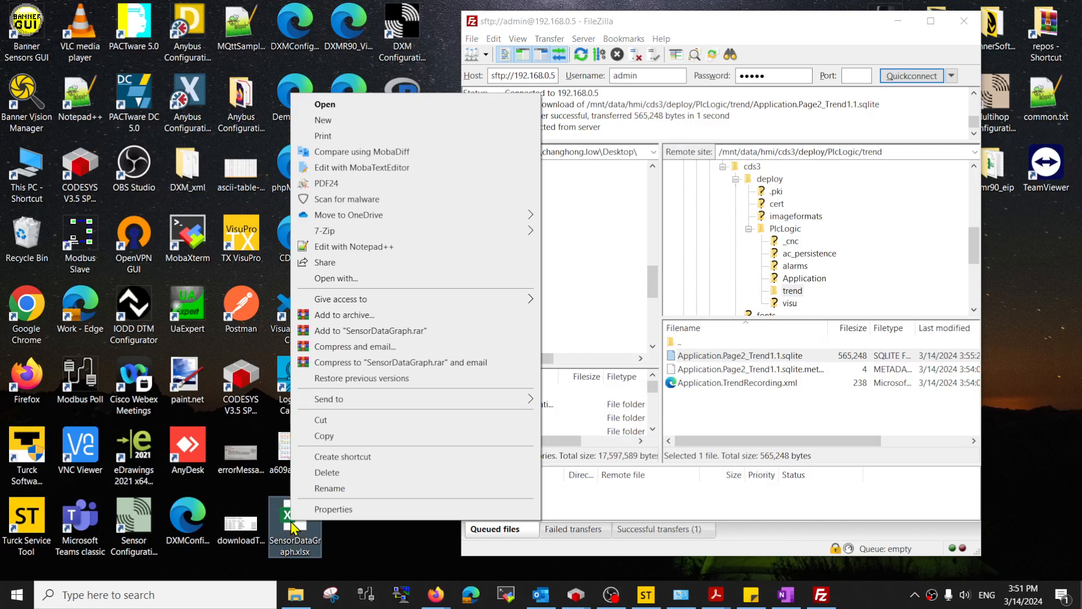
{"action": "left_click", "coordinate": [366, 247]}
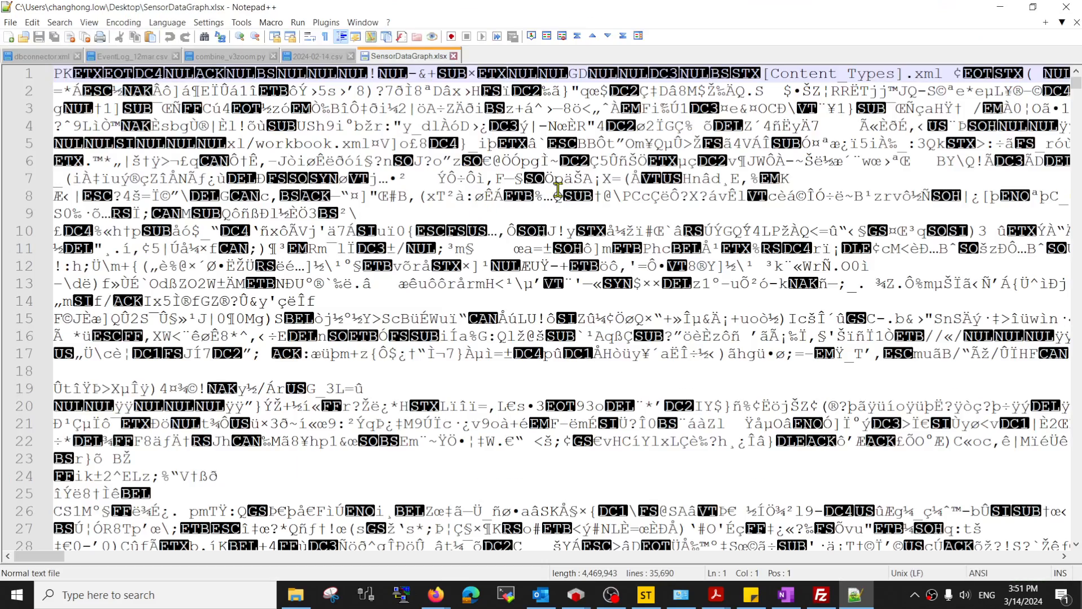
{"action": "left_click", "coordinate": [1068, 6]}
{"action": "left_click", "coordinate": [379, 479]}
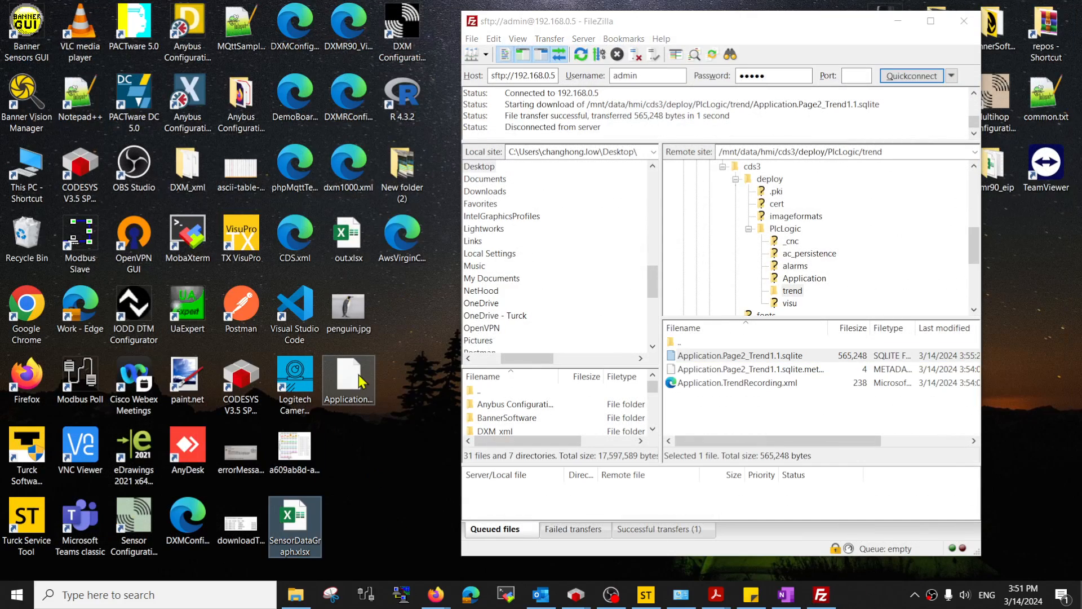